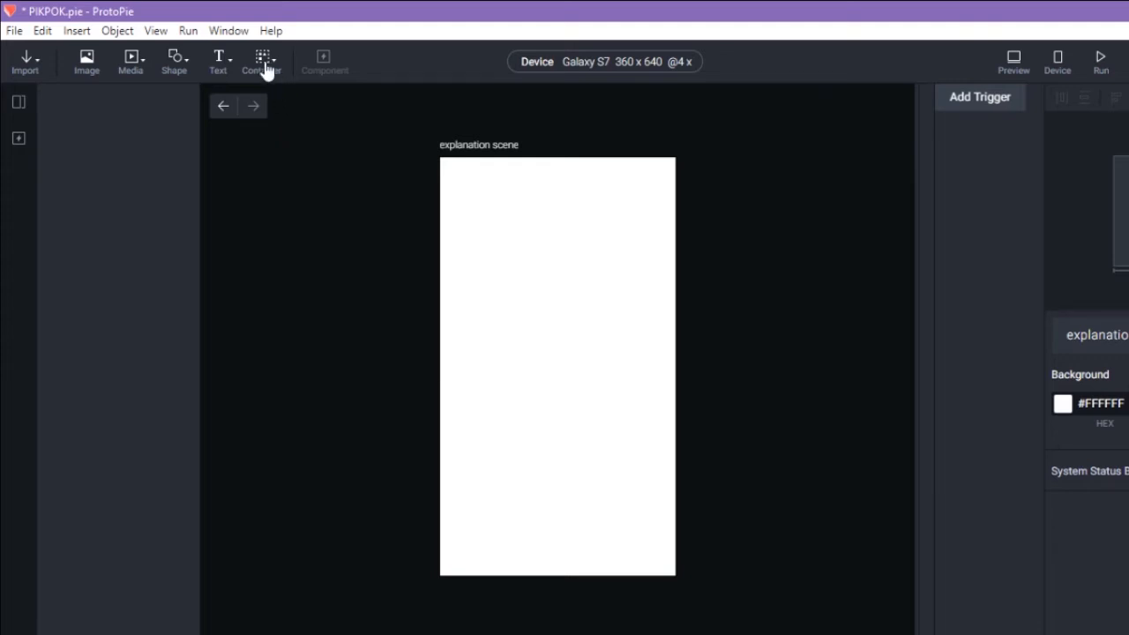
Add a container with a rectangle nested inside it, then delete both
left_click(267, 69)
left_click(284, 99)
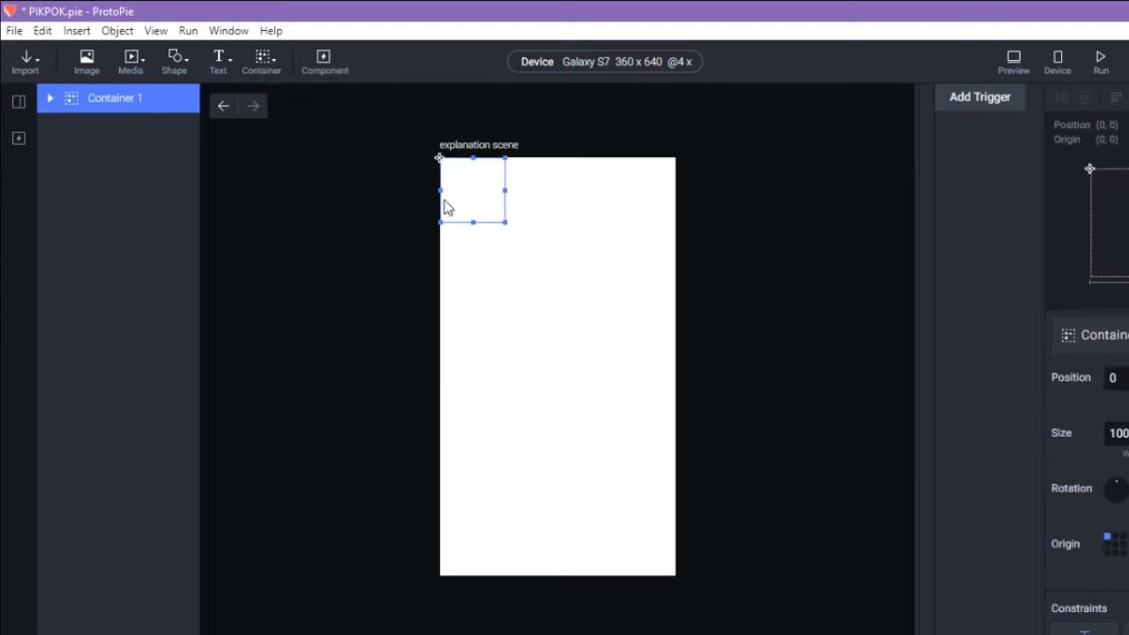
left_click_drag(470, 225, 603, 454)
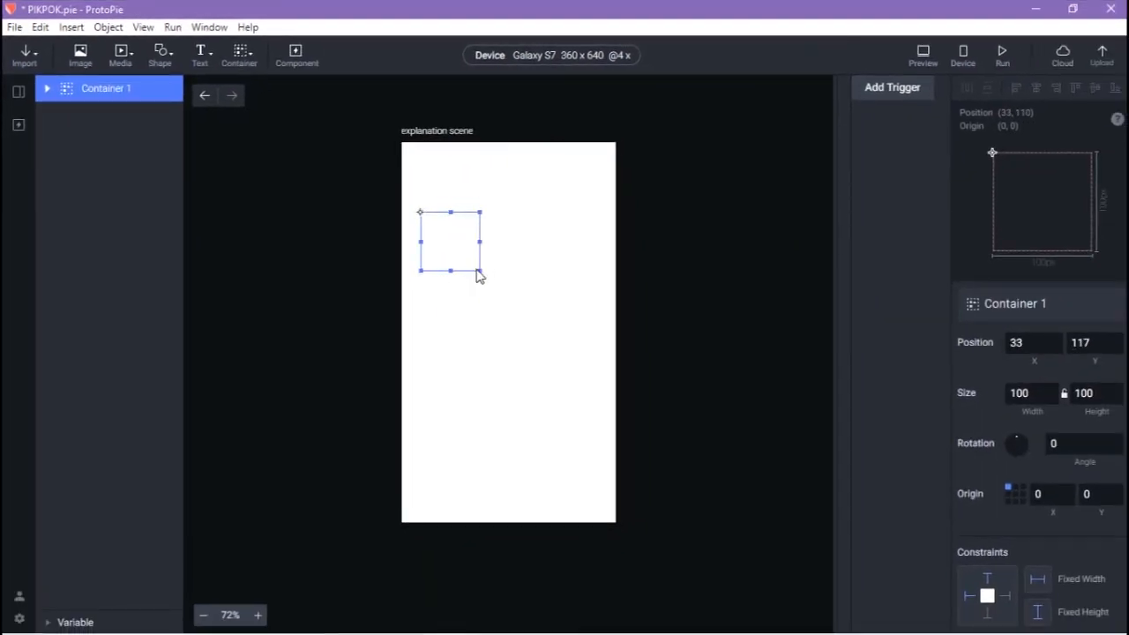
left_click(158, 55)
left_click(187, 90)
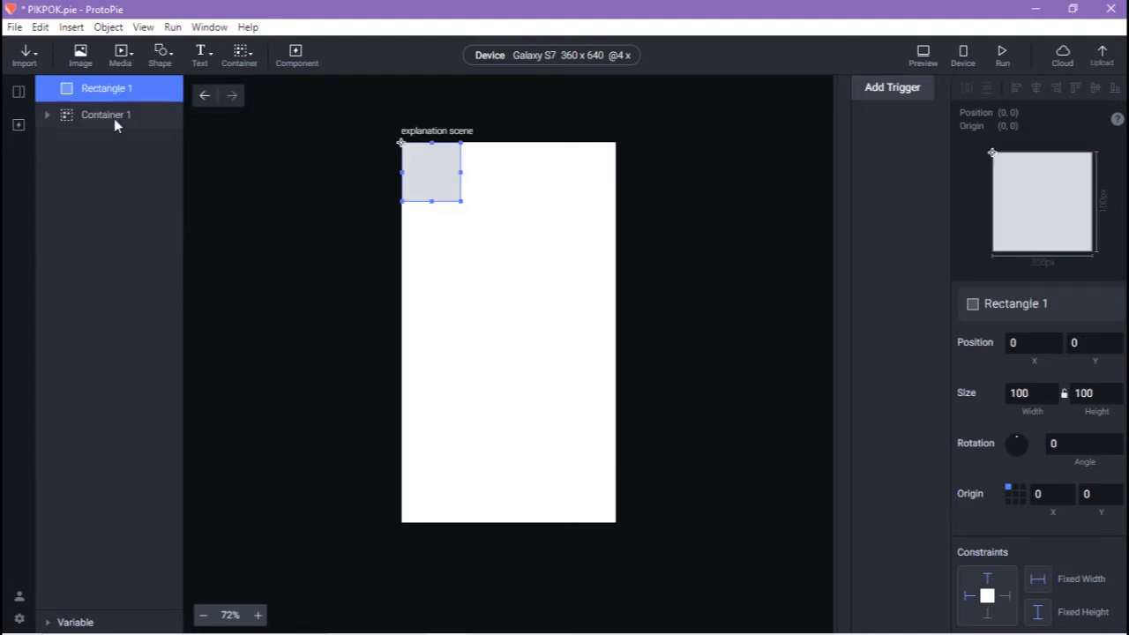
left_click_drag(107, 90, 112, 111)
left_click_drag(479, 227, 483, 276)
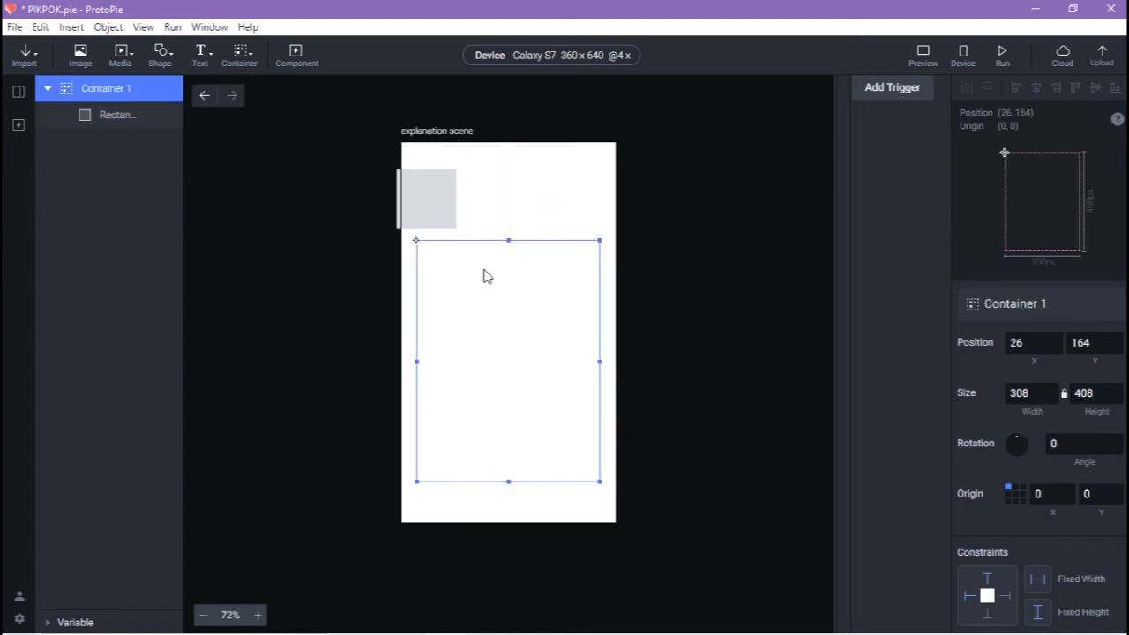
right_click(119, 89)
left_click(515, 292)
key("Delete")
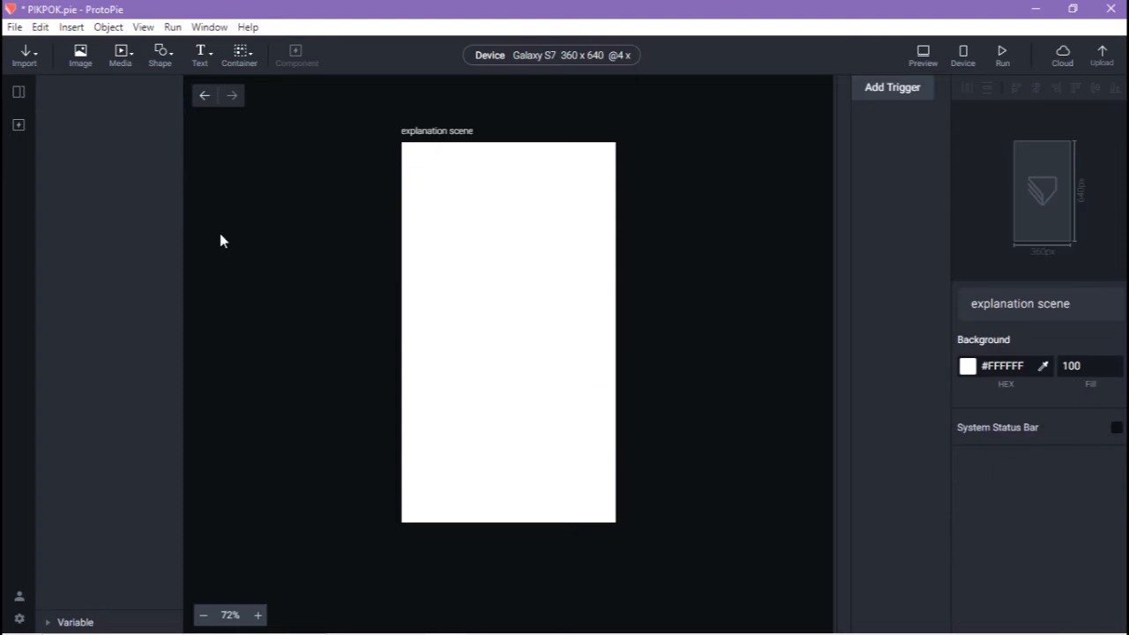
Add a rectangle, wrap it in a new container, then delete them again
left_click(162, 55)
left_click(182, 93)
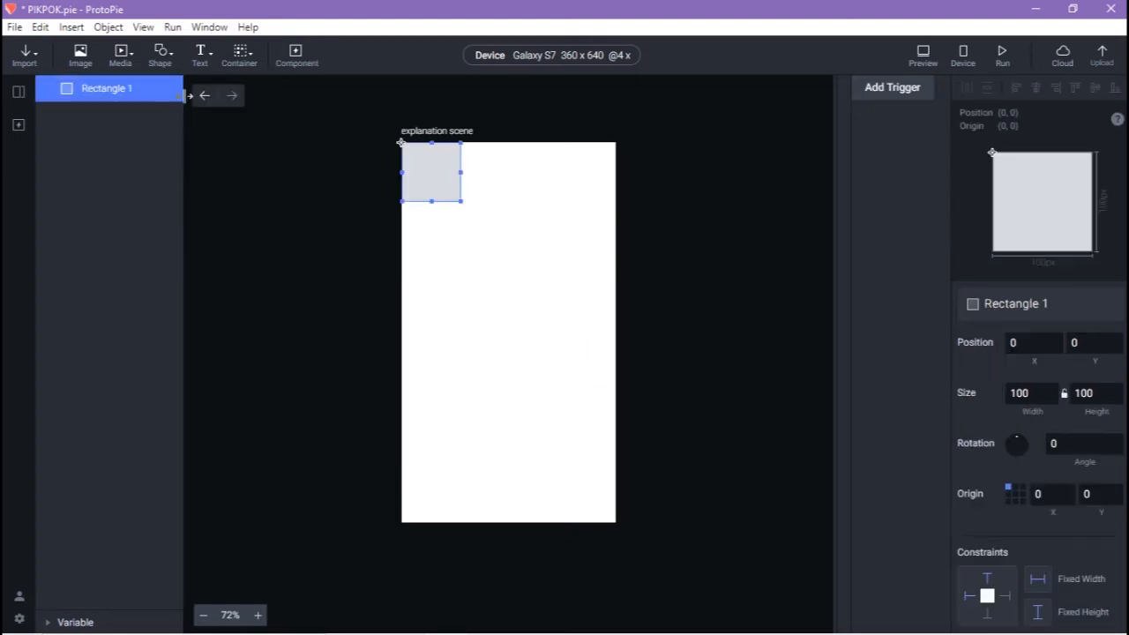
left_click_drag(434, 181, 462, 251)
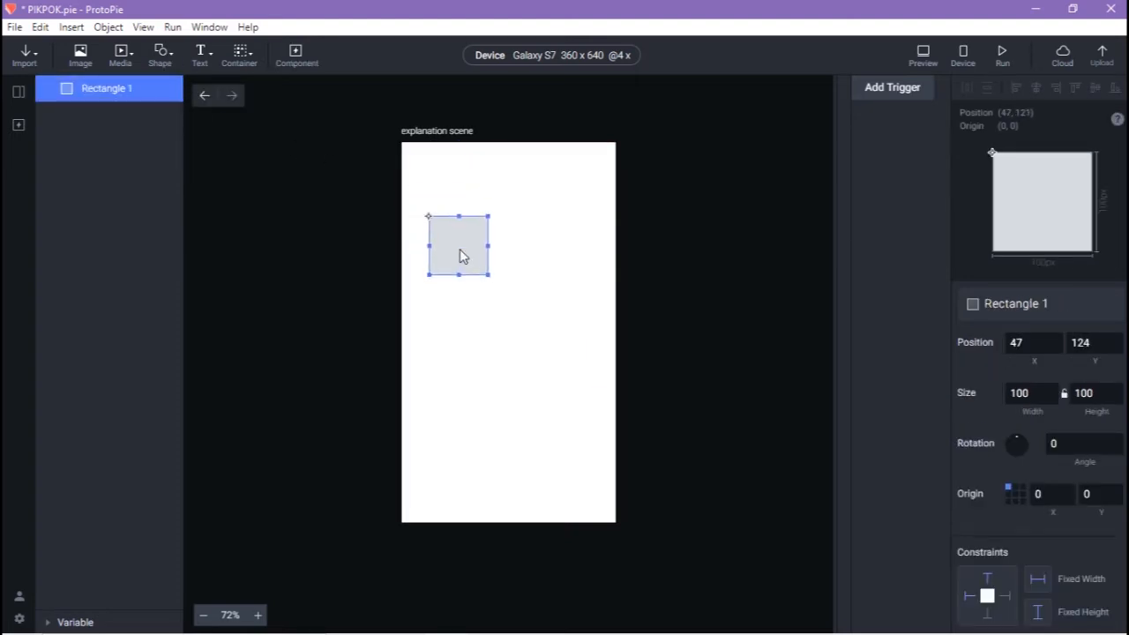
right_click(461, 252)
left_click(548, 456)
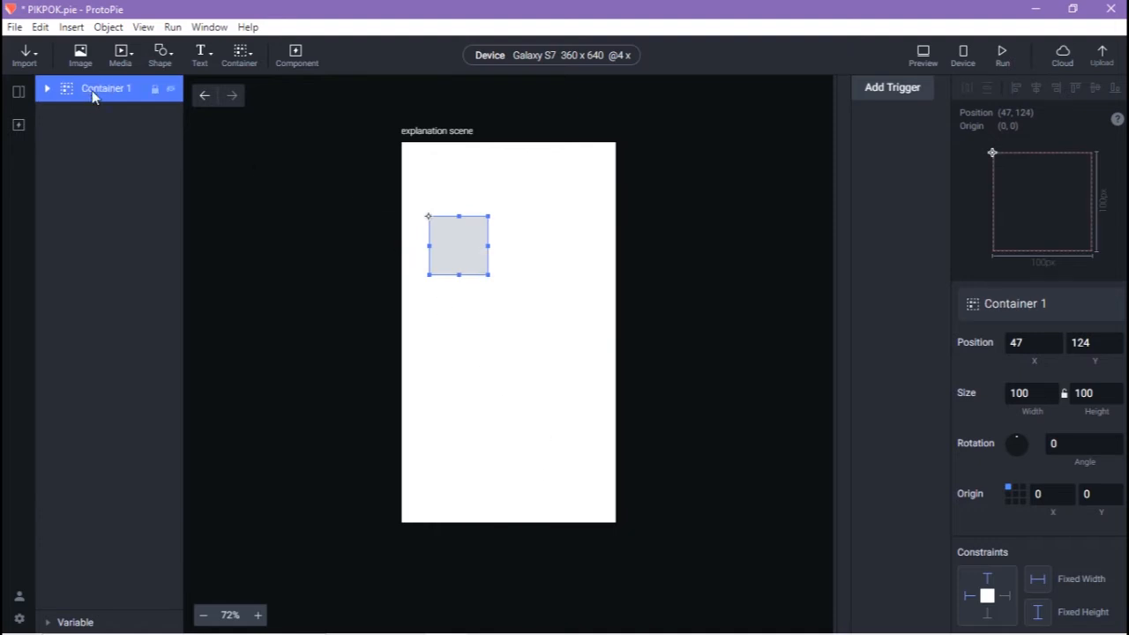
key("Delete")
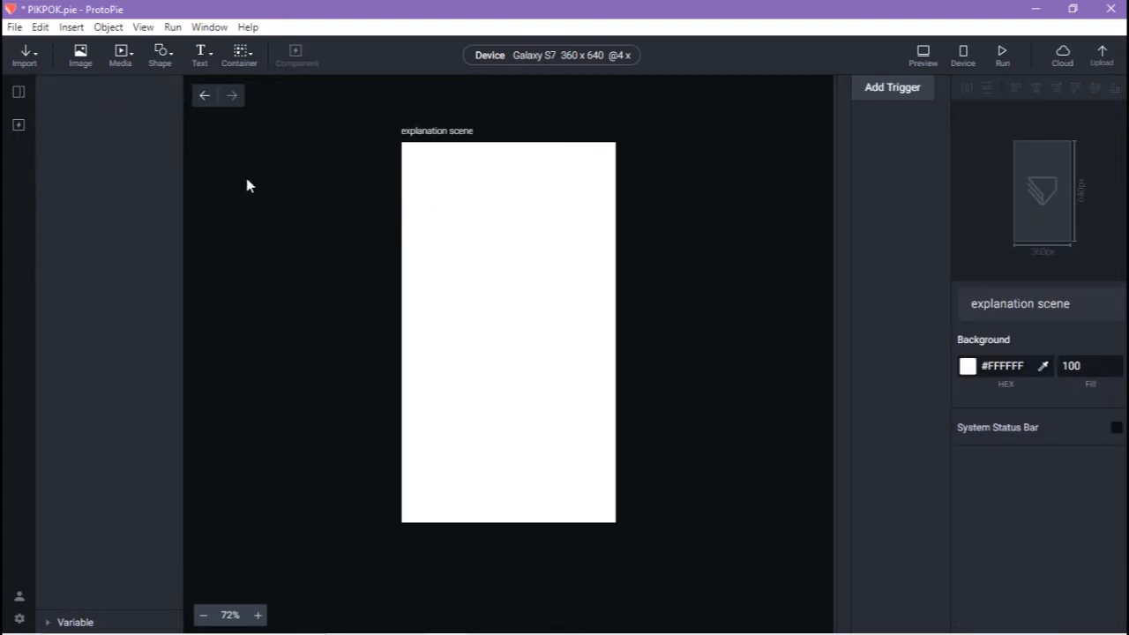
Add a plain container and enlarge it to 360×640 to cover the scene
left_click(243, 61)
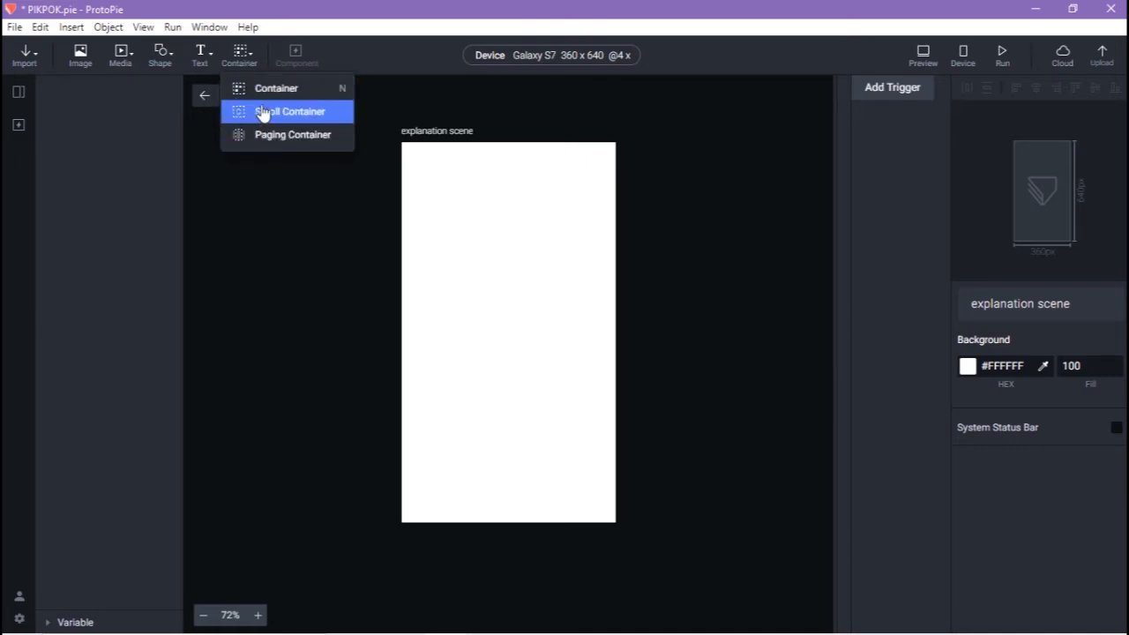
left_click(262, 112)
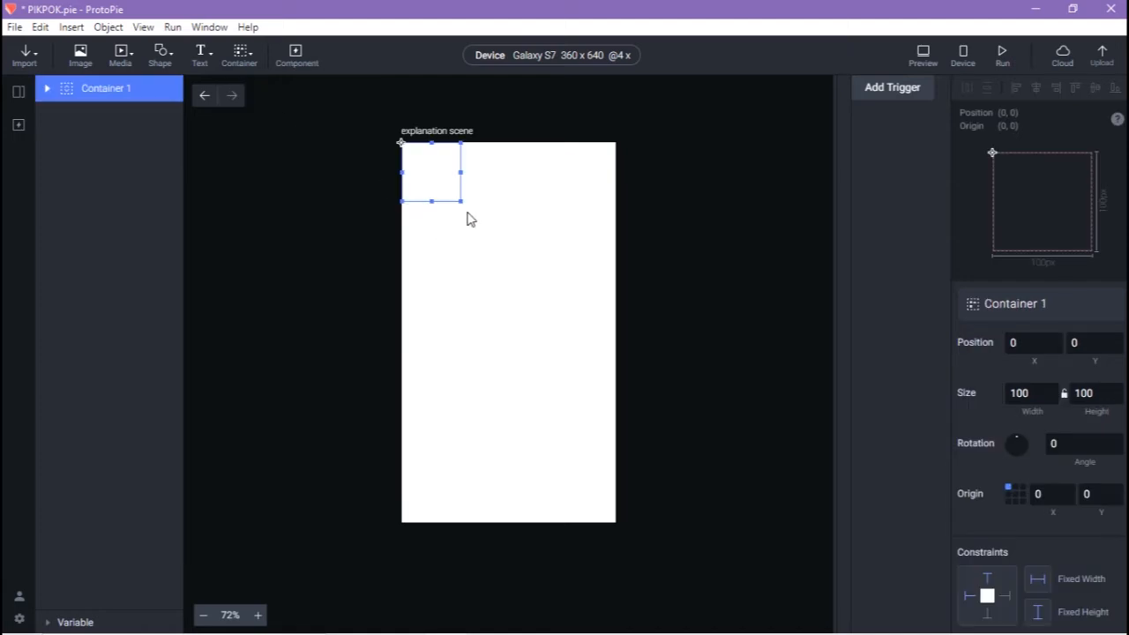
left_click_drag(464, 211, 625, 537)
Add a rectangle and stretch it to 360×640 to fill the whole scene
left_click(170, 69)
left_click(179, 87)
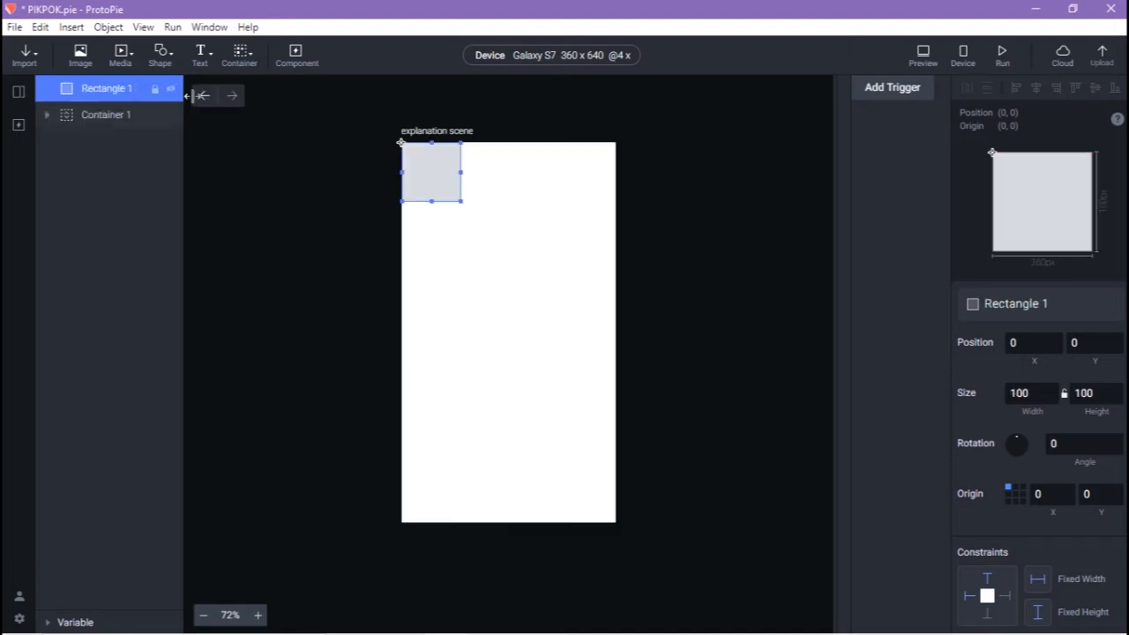
left_click(455, 201)
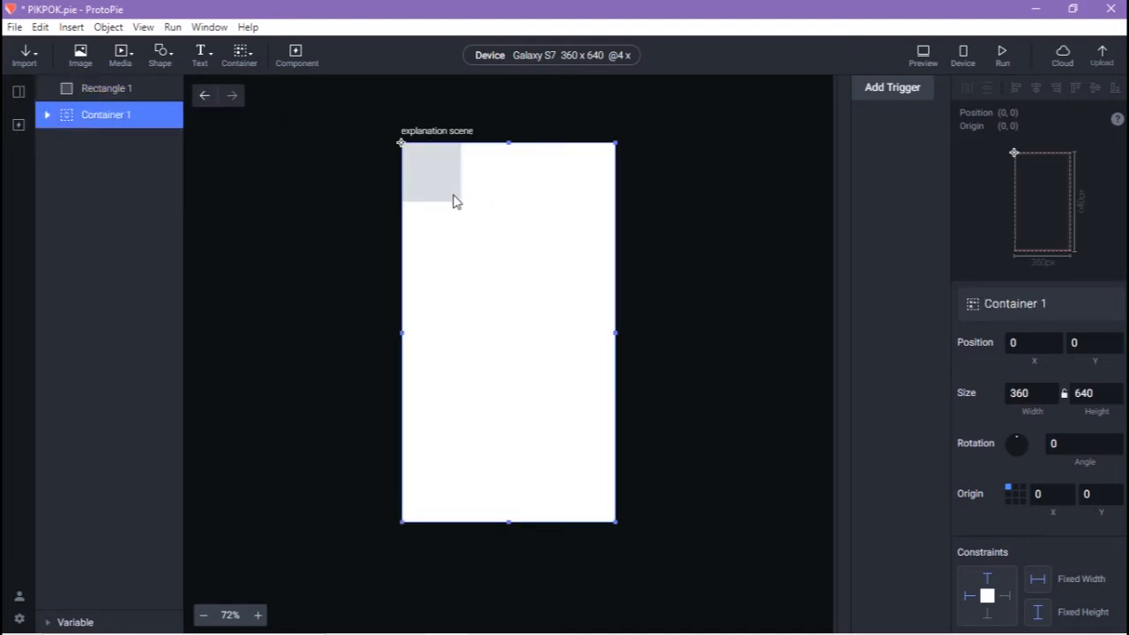
left_click(381, 181)
left_click(409, 176)
left_click_drag(466, 209, 619, 533)
Fill the full-screen rectangle pink #E64980
scroll(1067, 479, "down", 5)
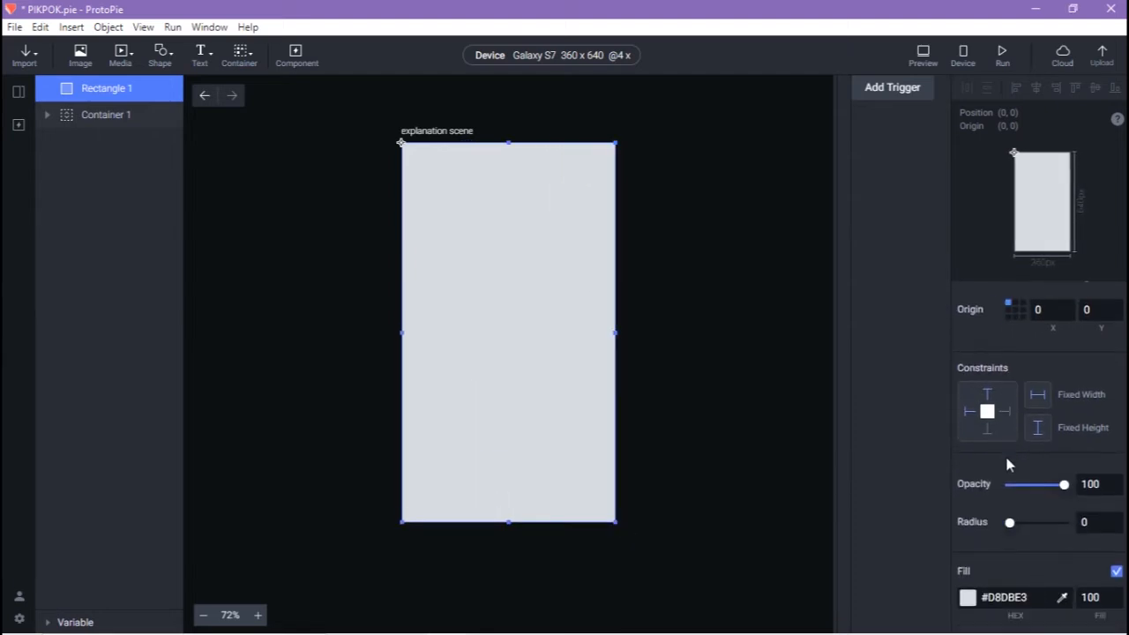
left_click(969, 451)
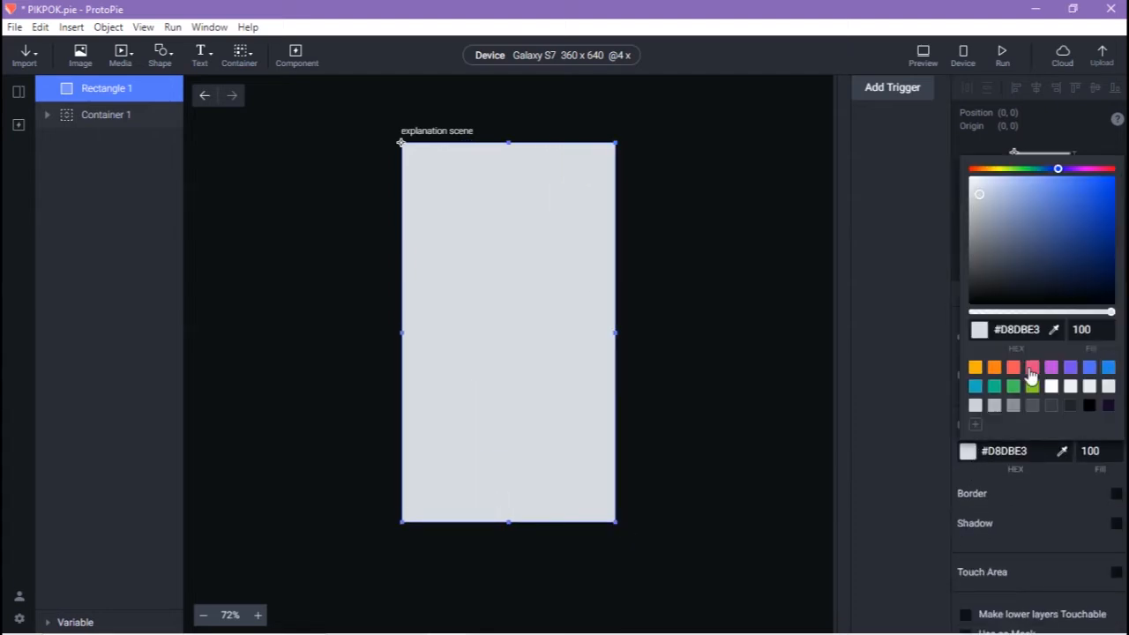
left_click(1032, 367)
left_click(752, 431)
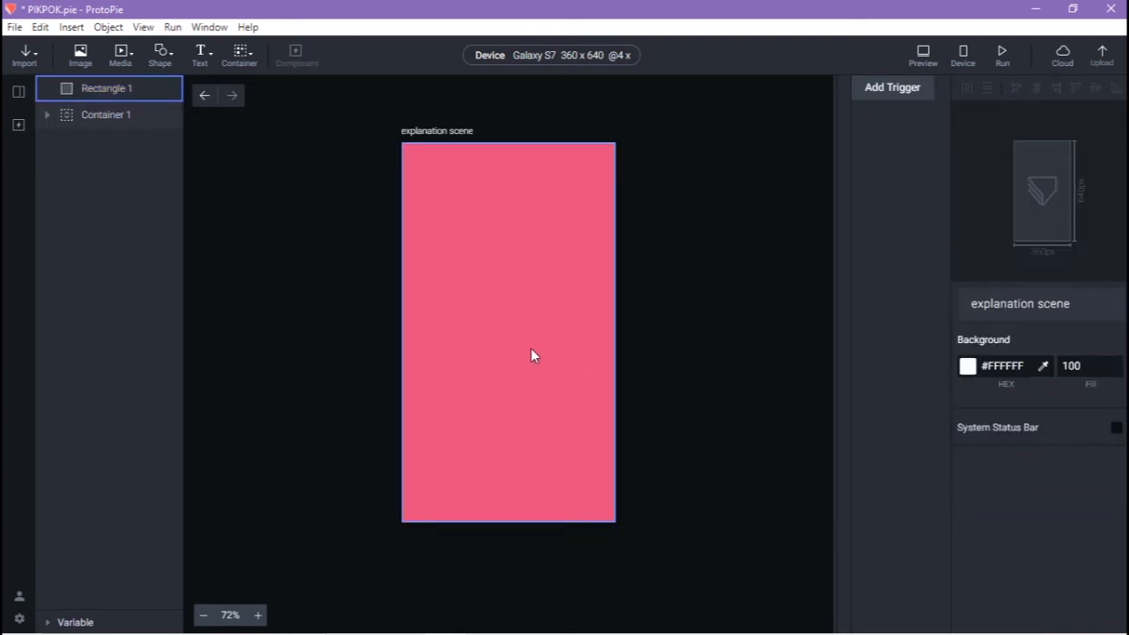
Duplicate the rectangle below and fill the copy purple #7950F2
left_click_drag(527, 343, 541, 617)
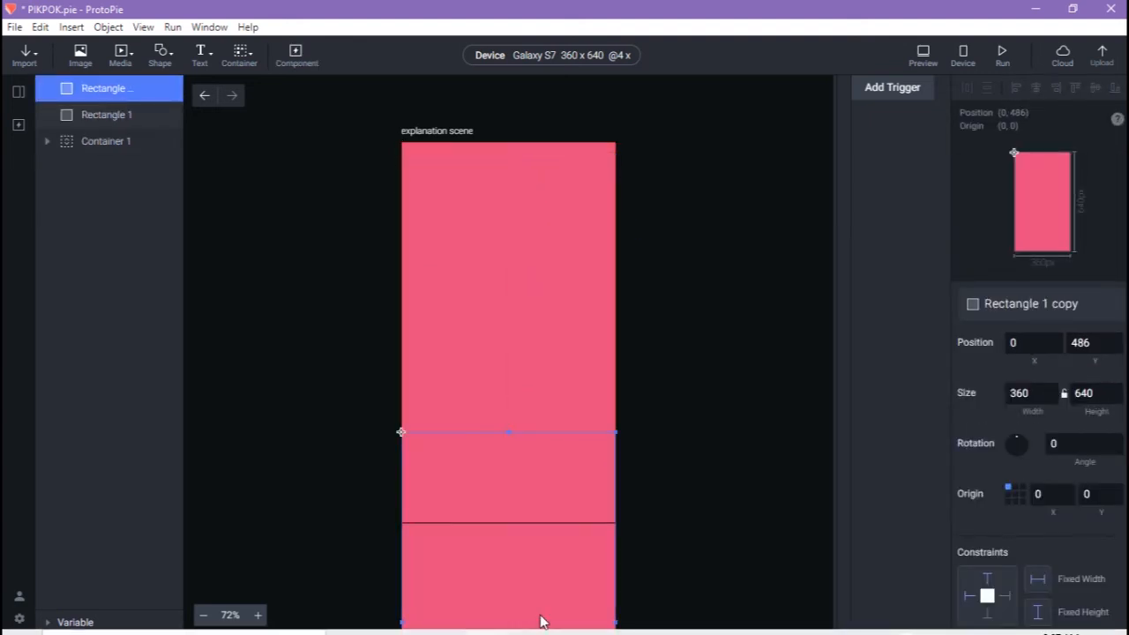
scroll(1041, 392, "down", 5)
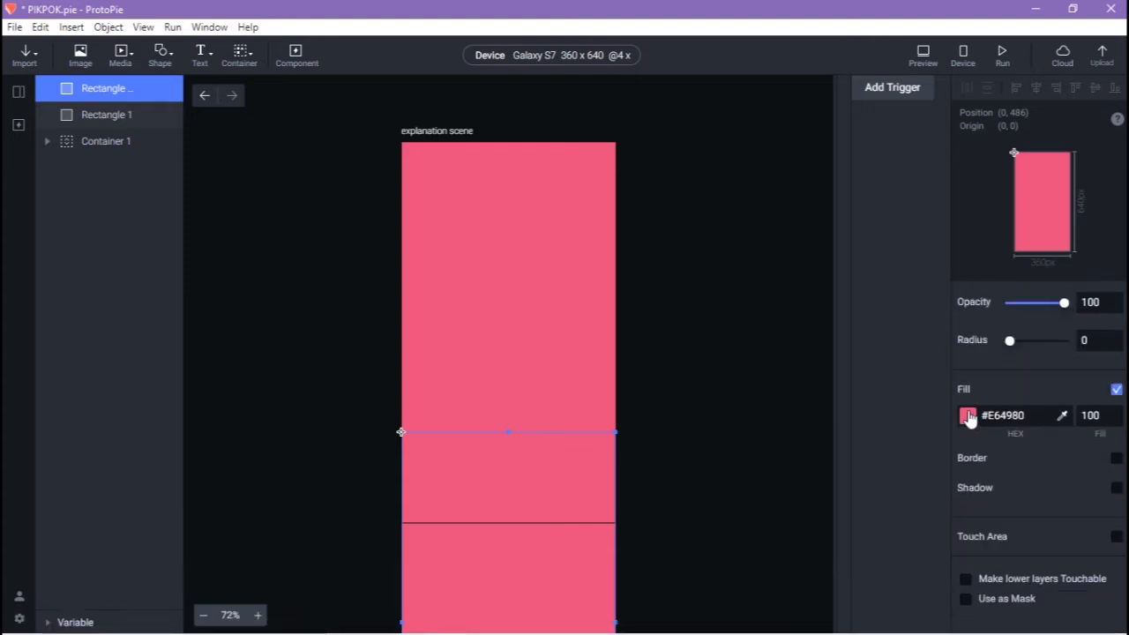
left_click(967, 415)
left_click(1070, 332)
Duplicate the purple rectangle further down and fill the new copy blue
scroll(527, 296, "down", 3)
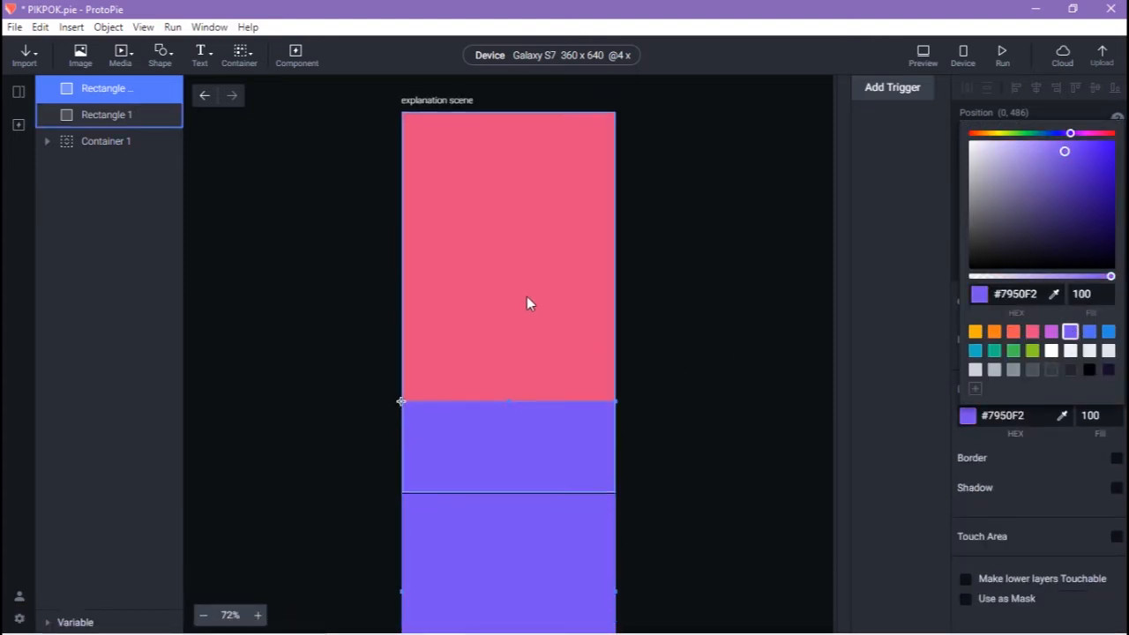
scroll(518, 282, "down", 6)
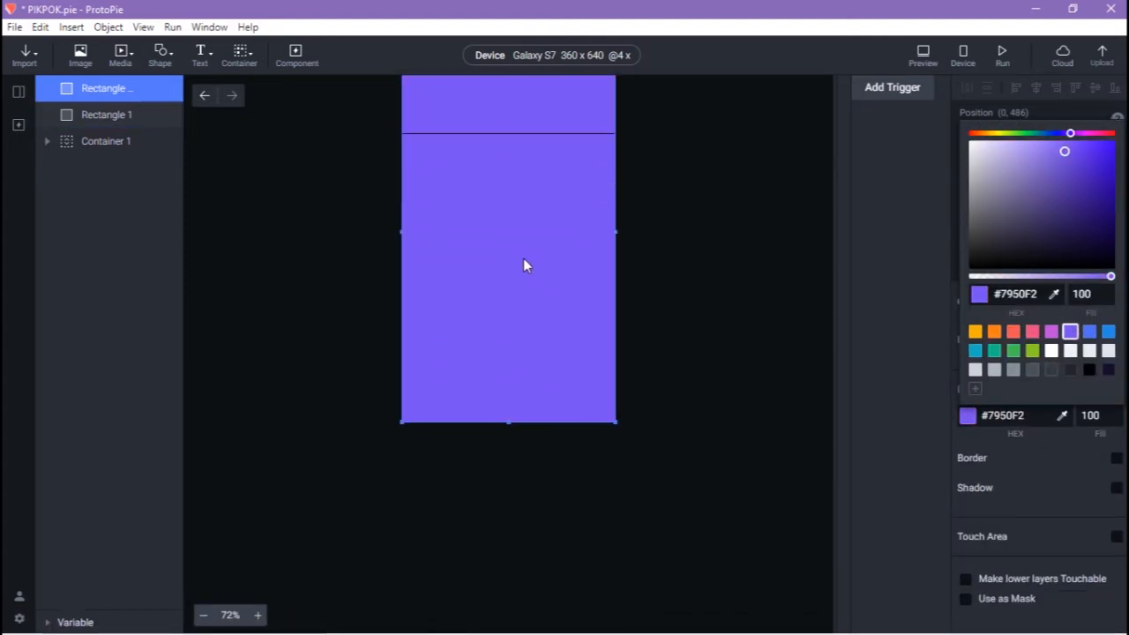
left_click(522, 258)
left_click_drag(520, 252, 523, 532)
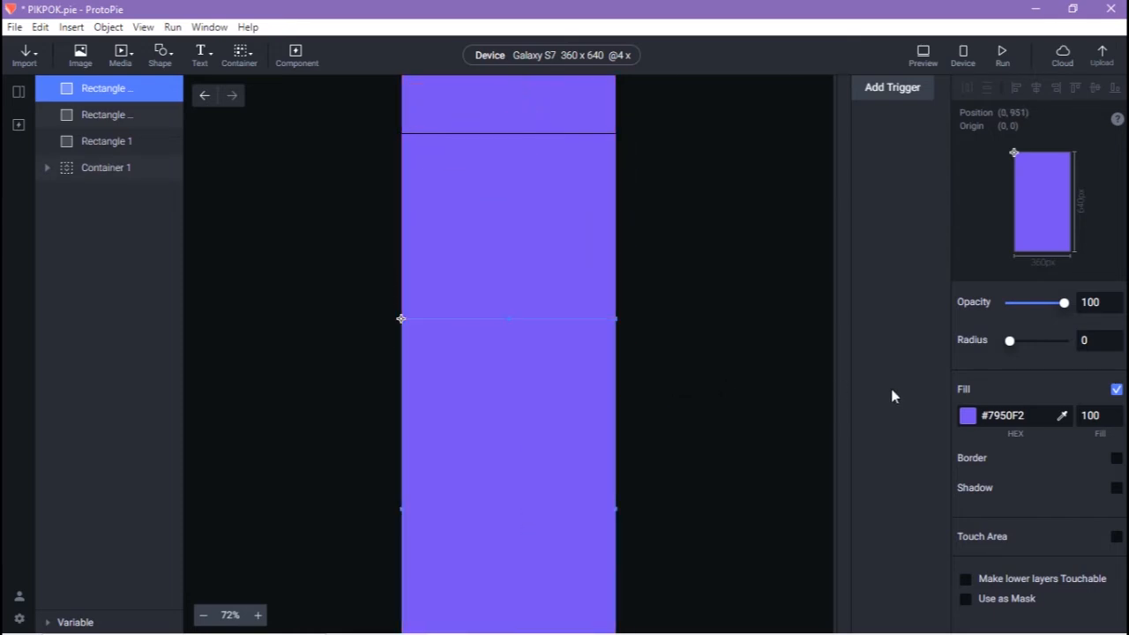
left_click(966, 415)
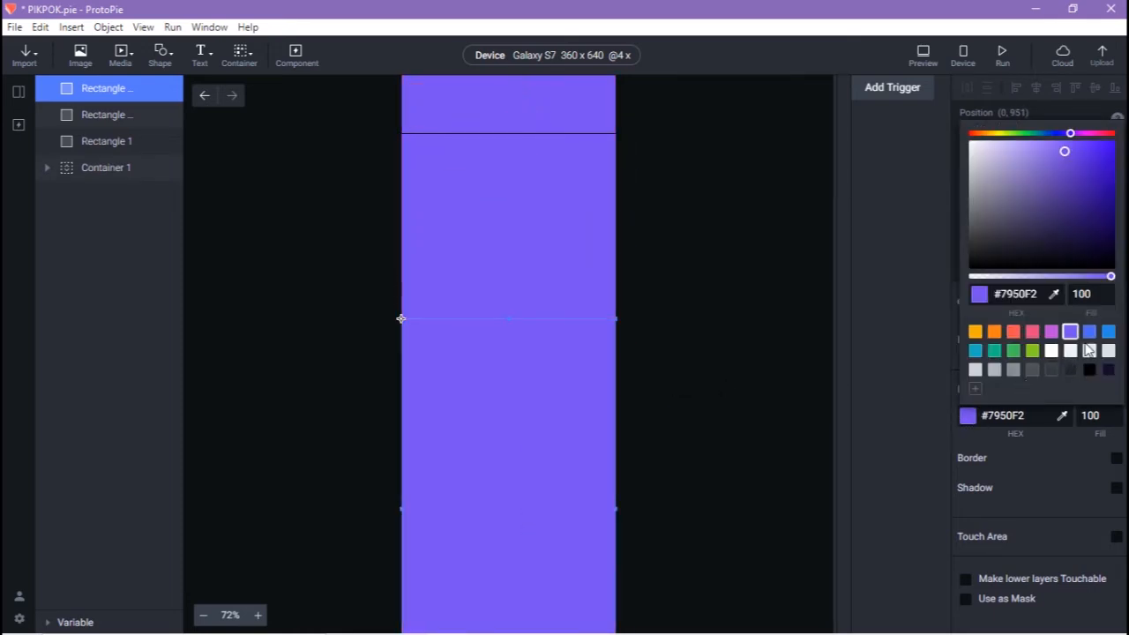
left_click(1108, 333)
left_click(658, 258)
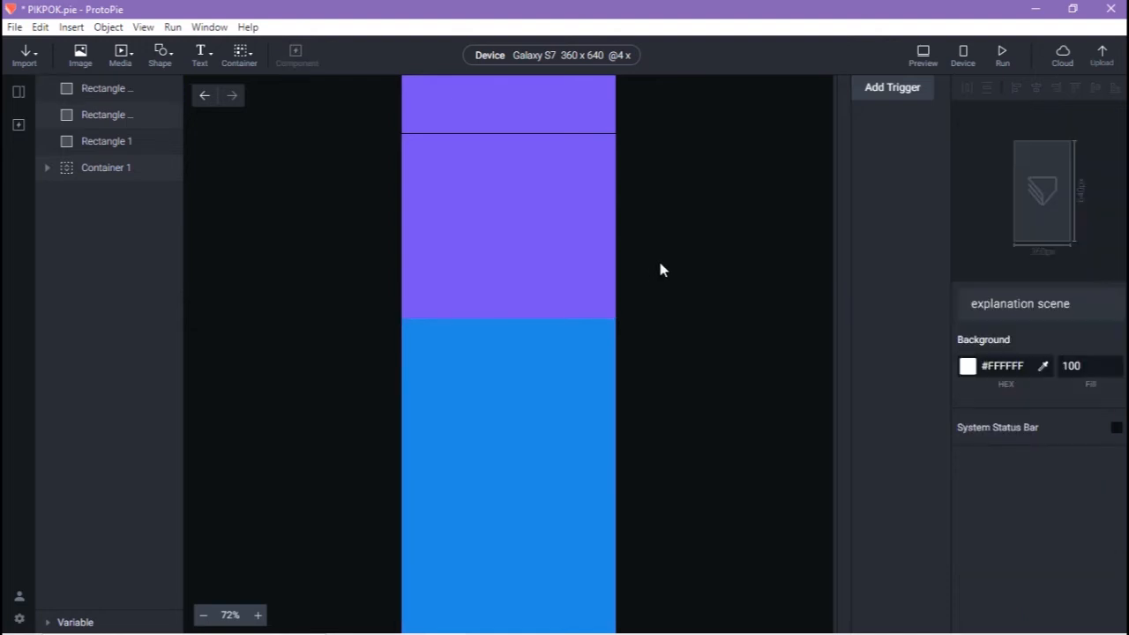
Select the three rectangle layers and nest them inside Container 1
left_click(101, 90)
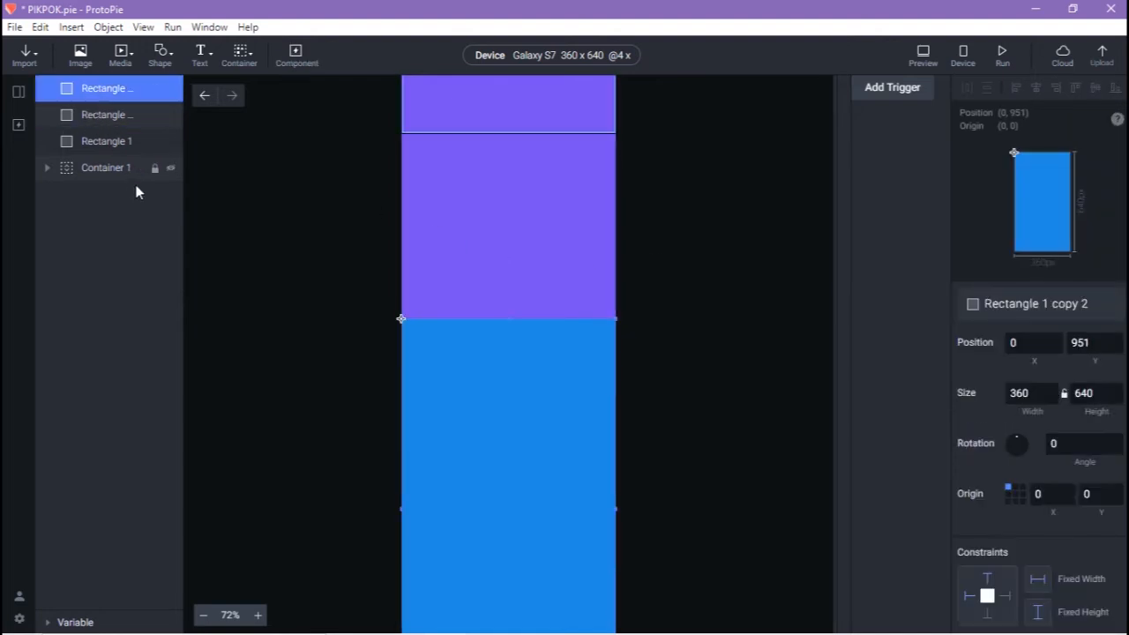
left_click(102, 140, "shift")
left_click_drag(112, 117, 113, 160)
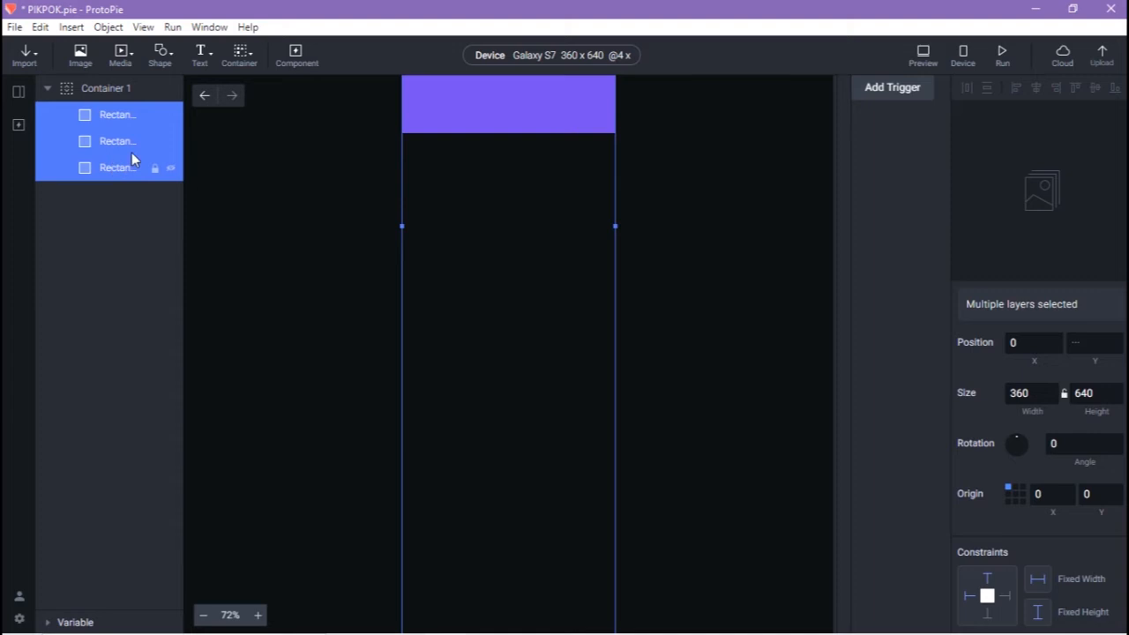
left_click(802, 118)
scroll(557, 154, "up", 10)
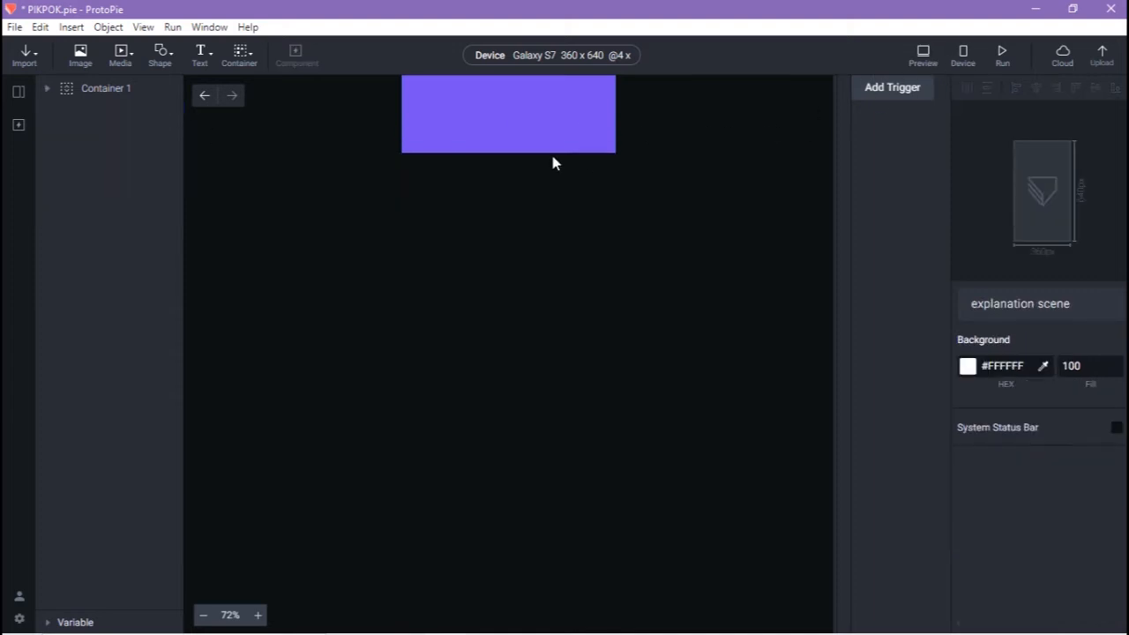
left_click(920, 58)
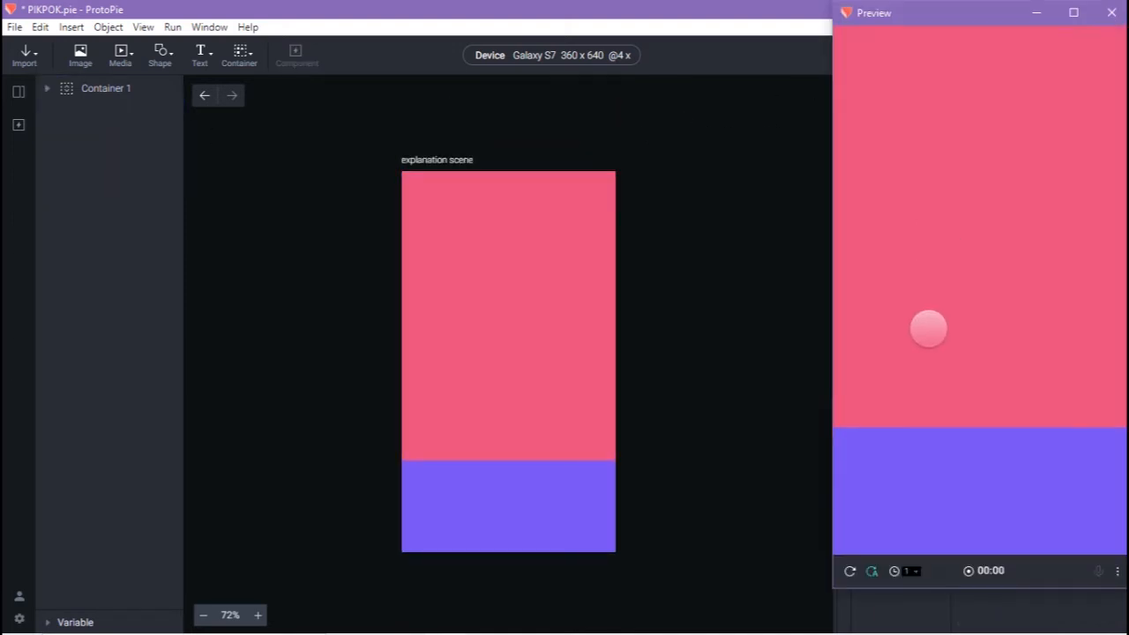
scroll(928, 202, "down", 10)
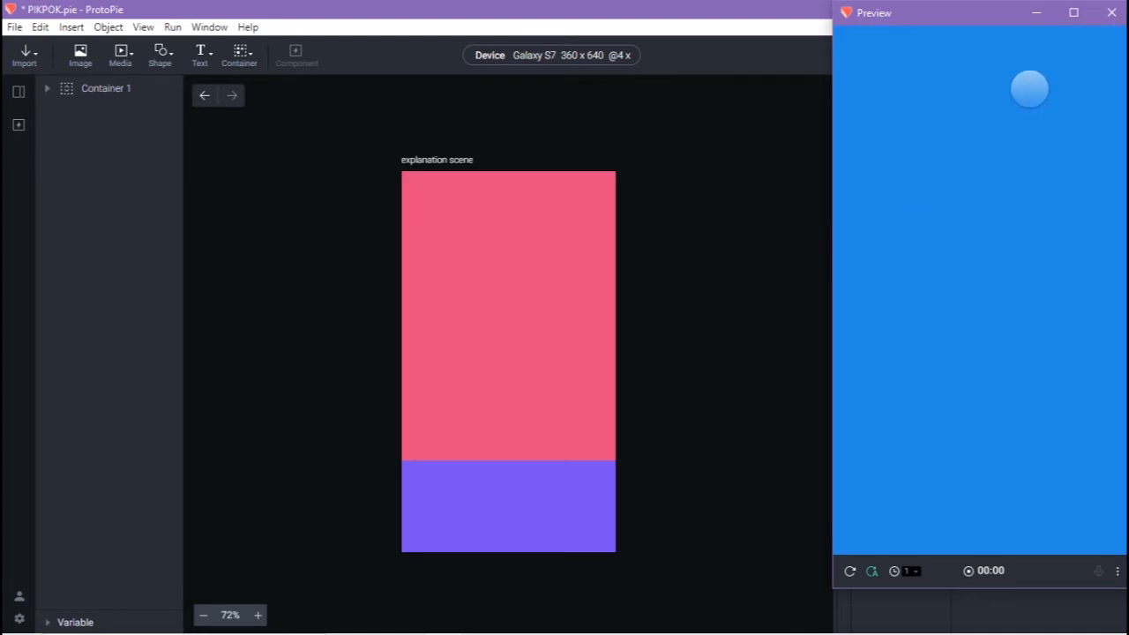
left_click(1111, 13)
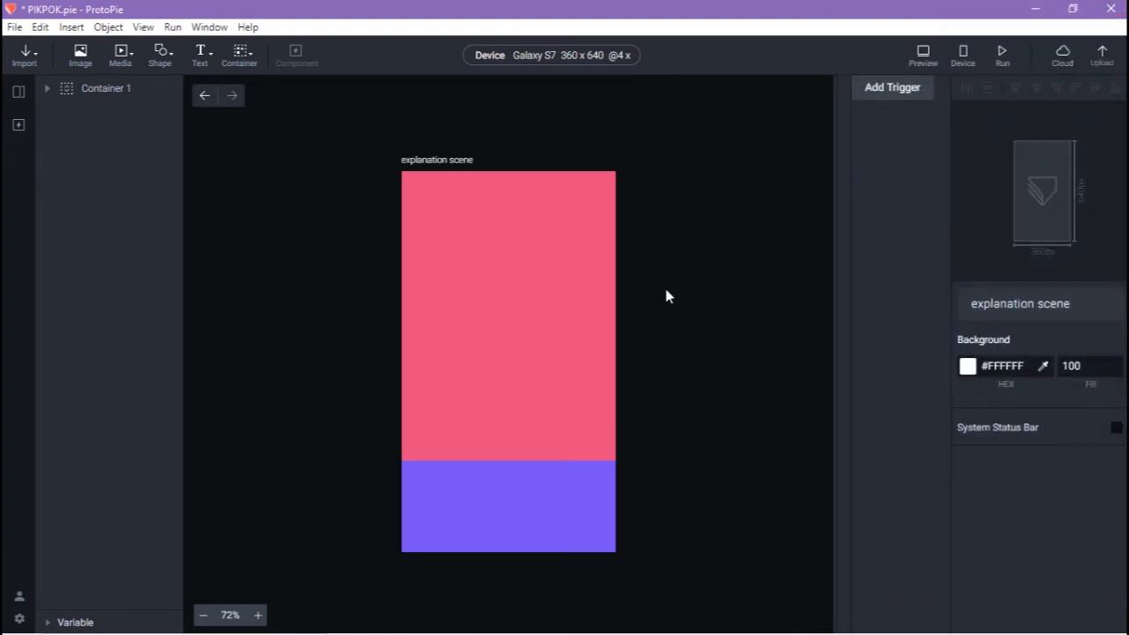
Ungroup the three rectangles from Container 1
left_click(106, 91)
right_click(106, 91)
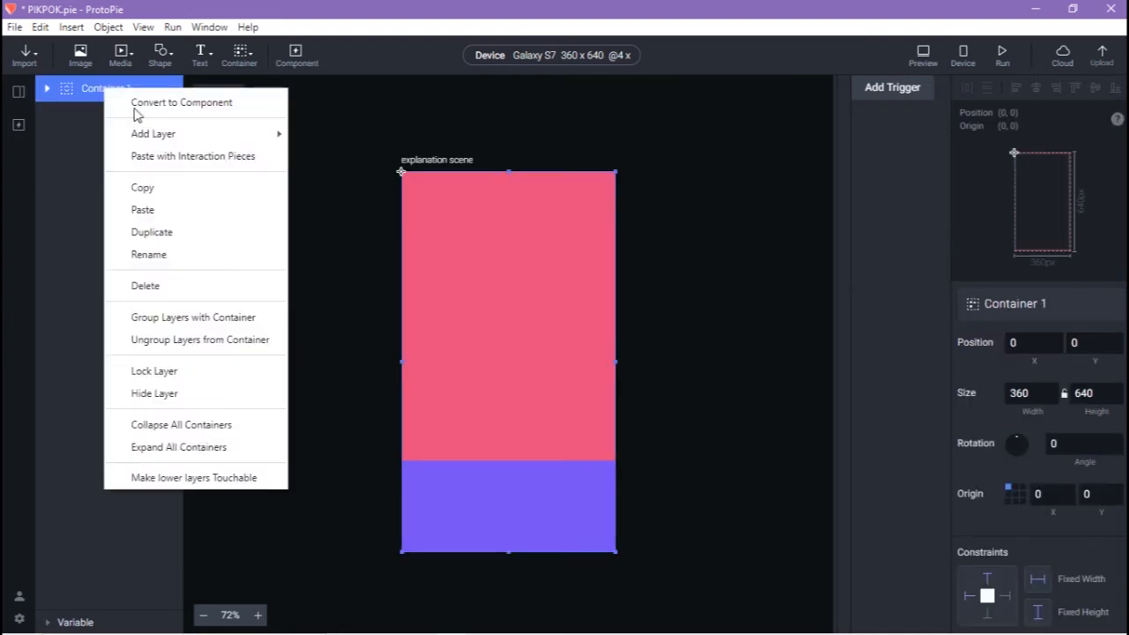
left_click(214, 340)
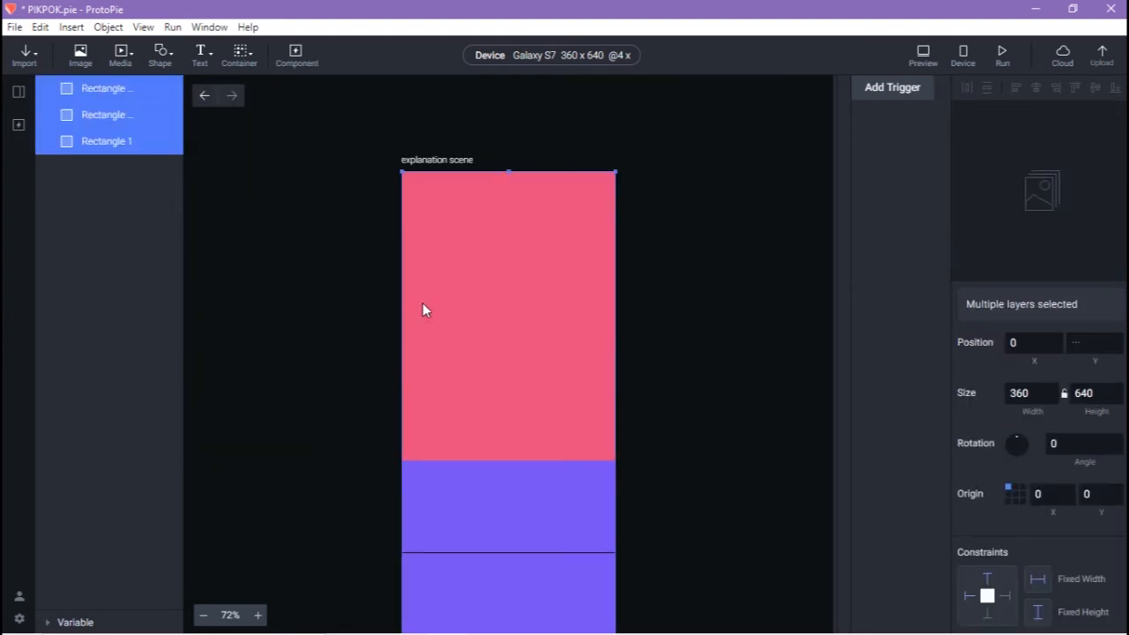
scroll(432, 304, "down", 3)
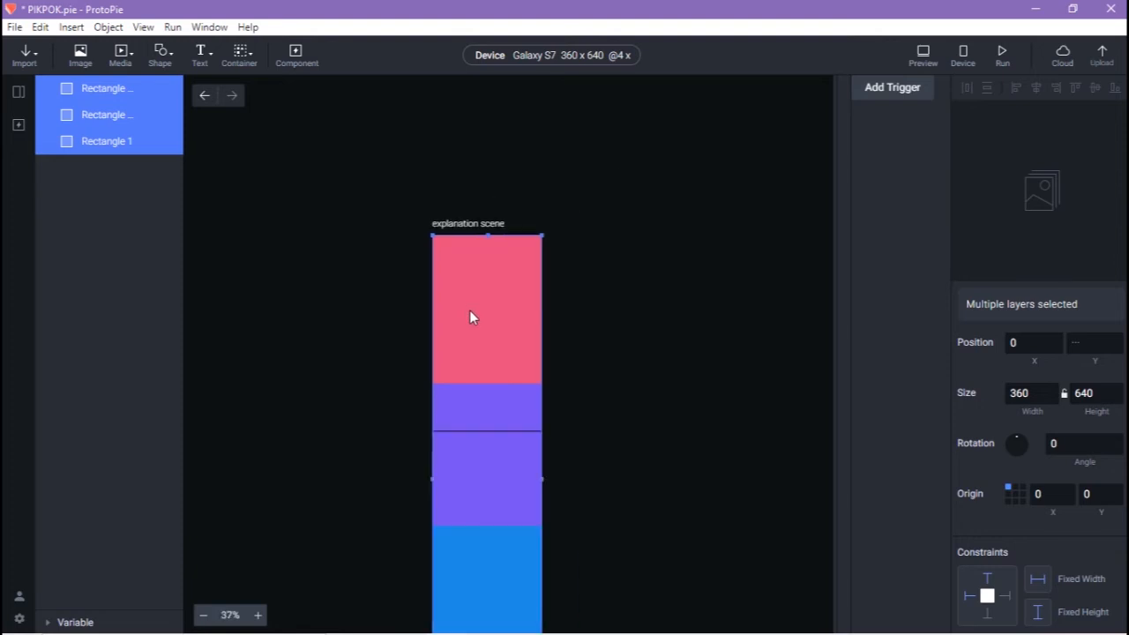
left_click(587, 383)
Place the purple and blue rectangles side by side to the right of pink
left_click(532, 365)
left_click_drag(532, 365, 632, 230)
left_click_drag(519, 506, 737, 222)
Add a paging container over the pink page and move the three rectangles into it
left_click(252, 71)
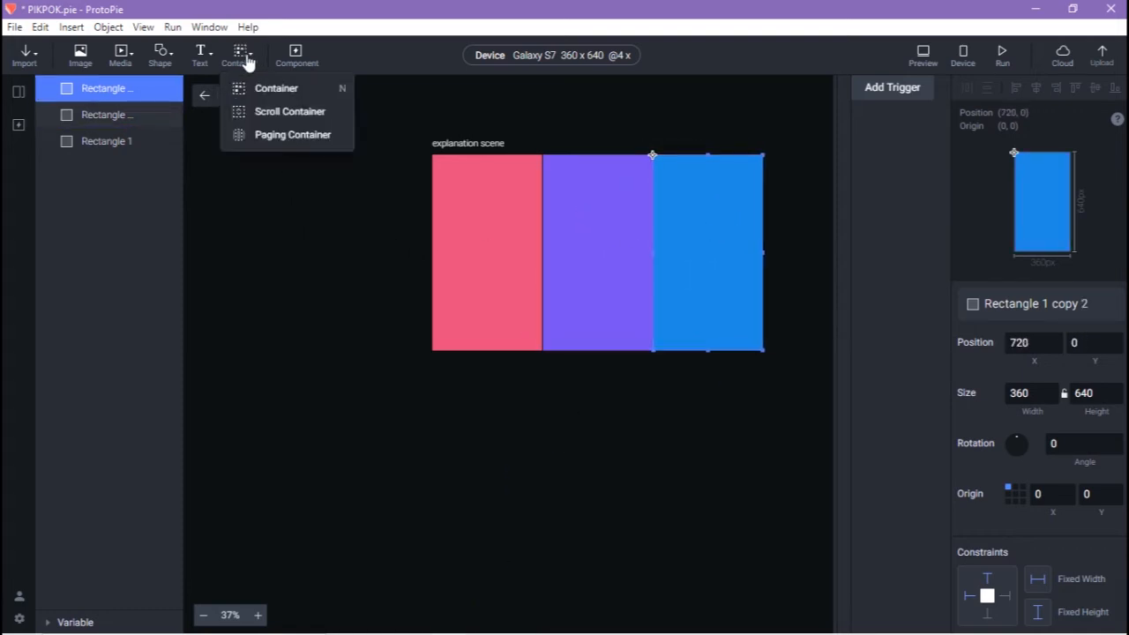
left_click(277, 135)
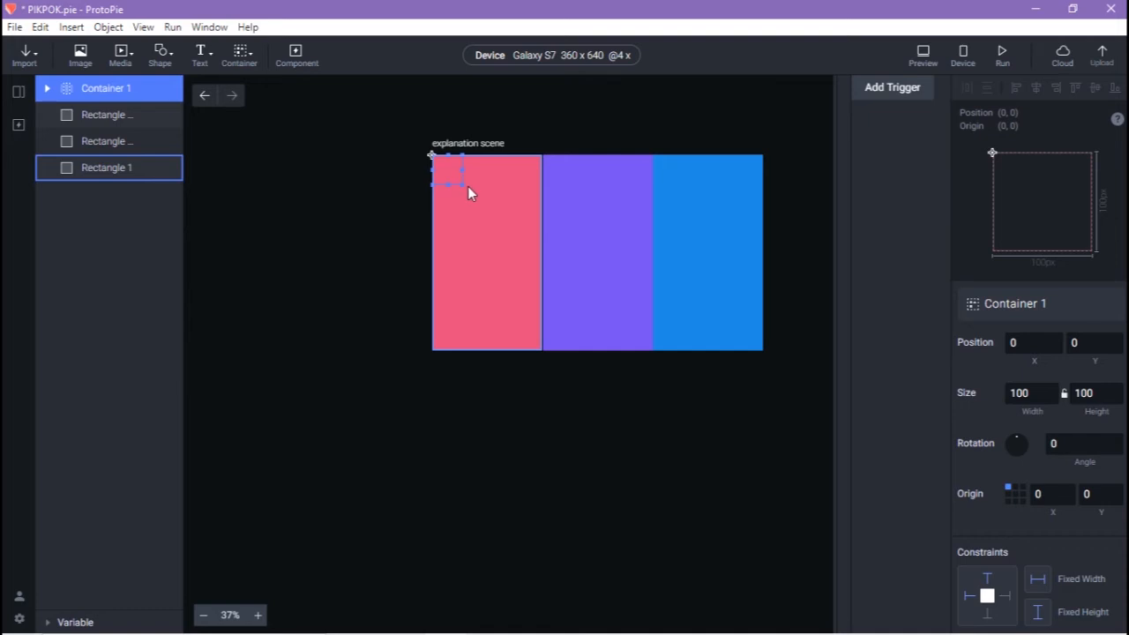
left_click_drag(461, 184, 546, 354)
left_click(97, 115)
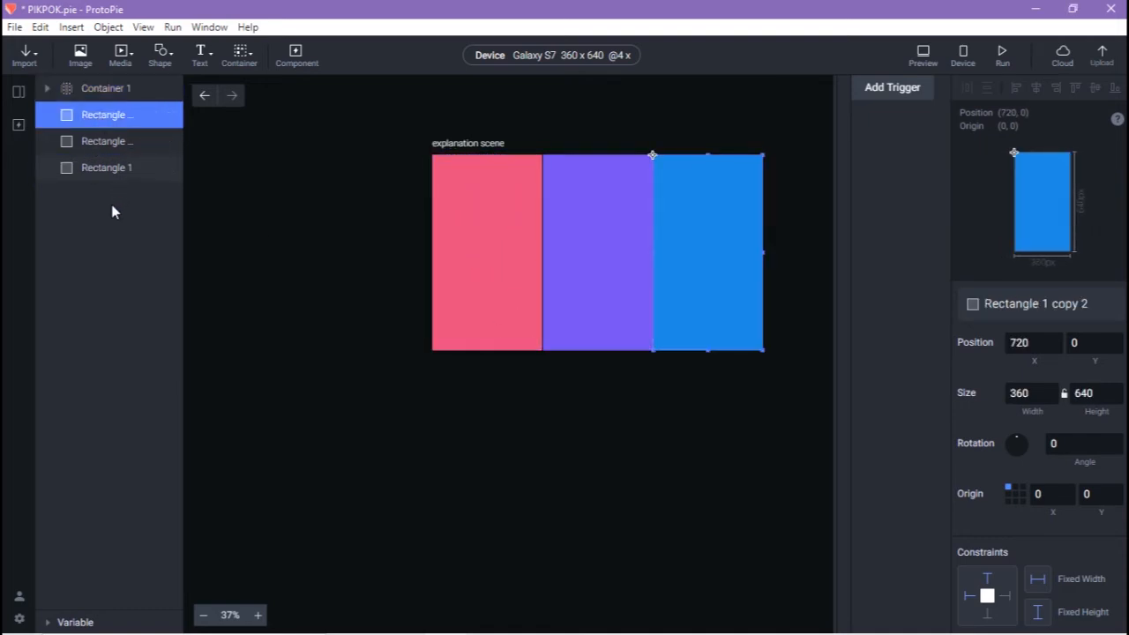
left_click(102, 167, "shift")
left_click_drag(111, 143, 113, 90)
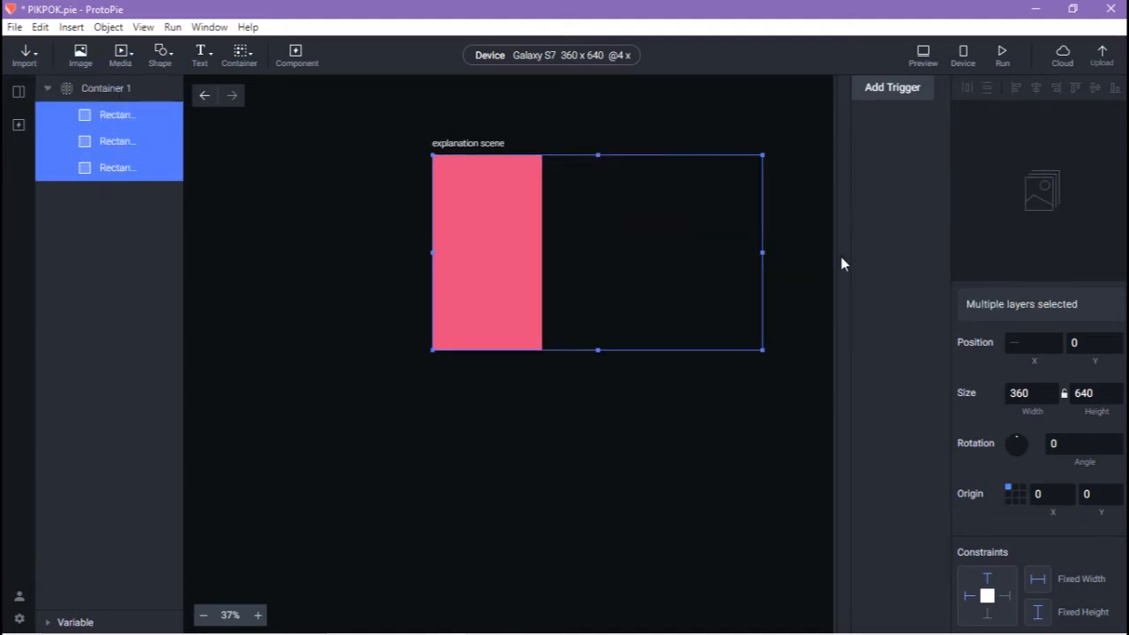
Preview the prototype, swiping from pink to purple to blue, then close it
left_click(919, 57)
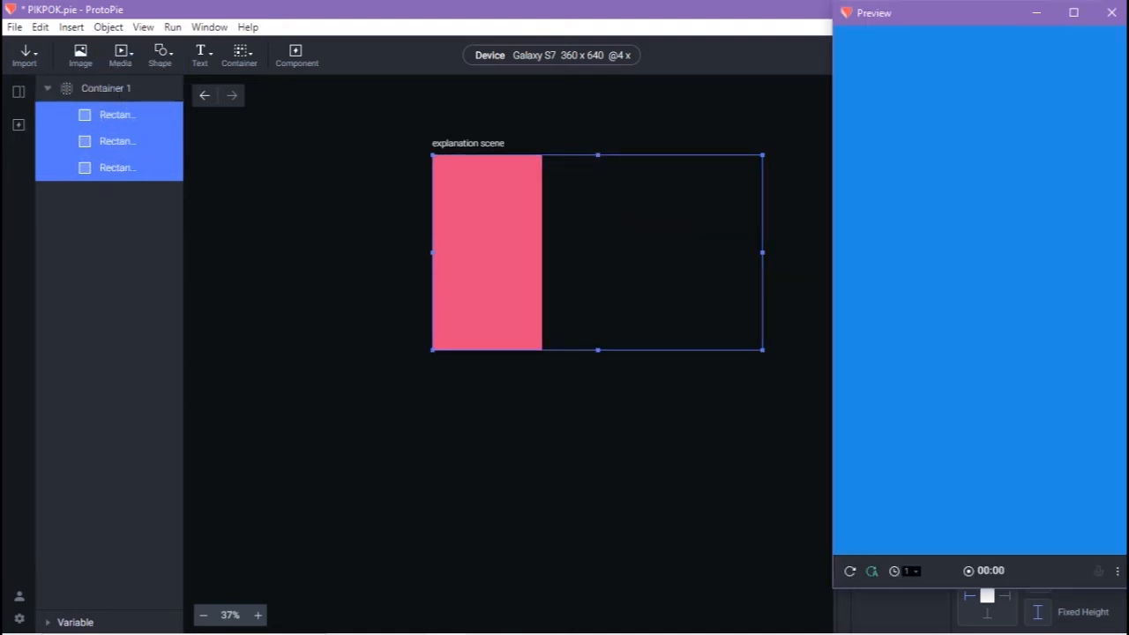
left_click_drag(1024, 269, 854, 280)
left_click_drag(1056, 282, 887, 297)
left_click(1110, 14)
left_click(791, 187)
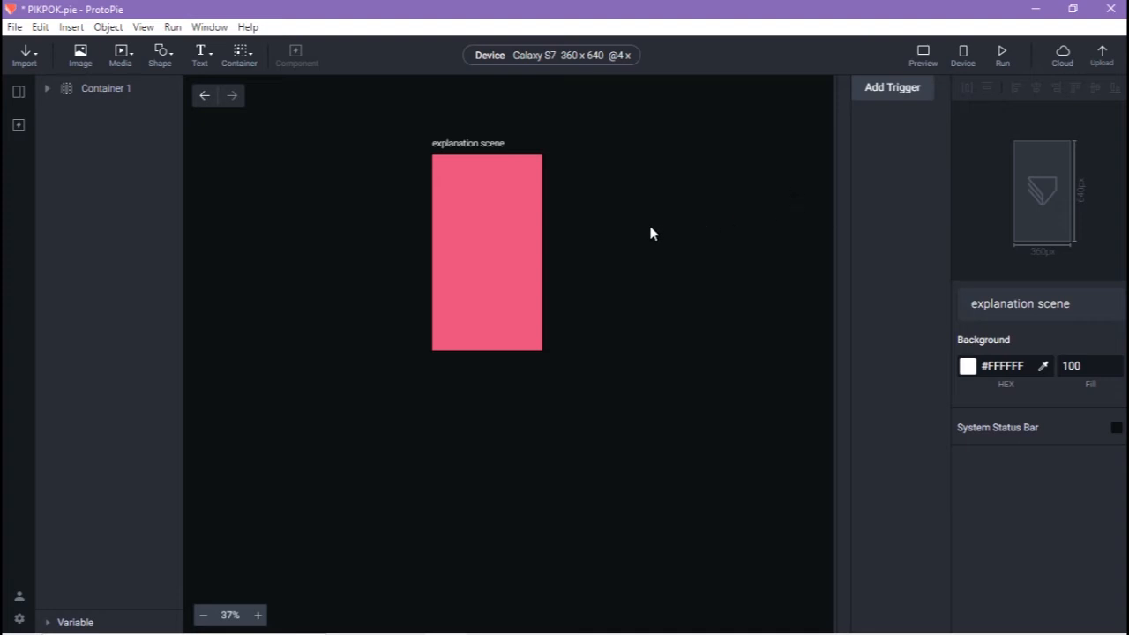
left_click(541, 251)
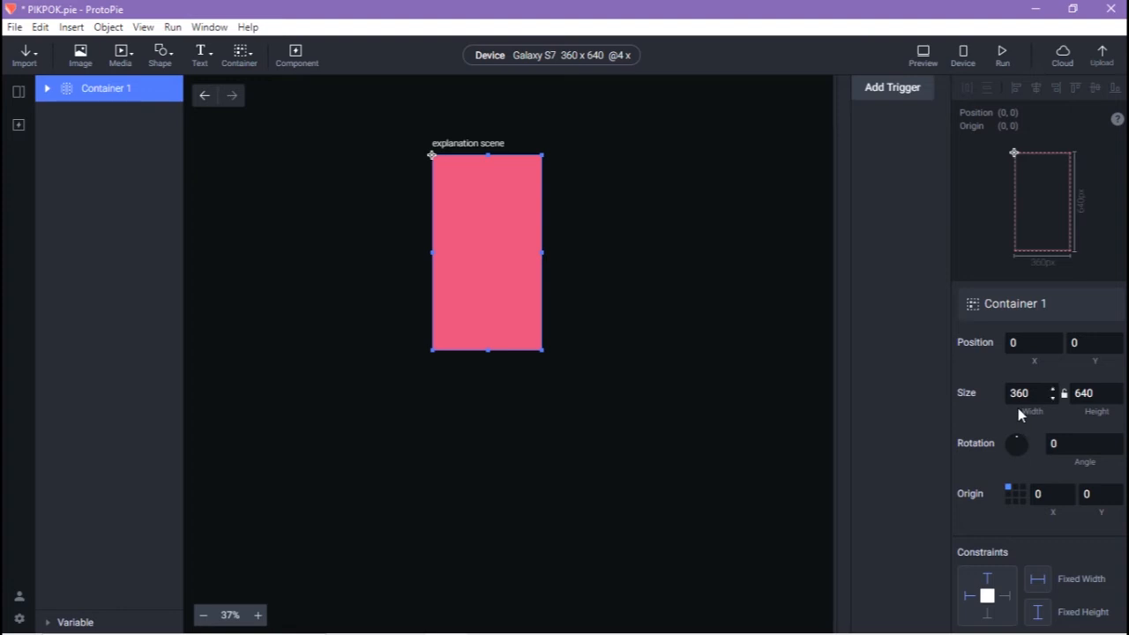
Toggle Container 1 to Scroll and back to Paging, overscroll None then Bounce, and preview
scroll(1043, 396, "down", 6)
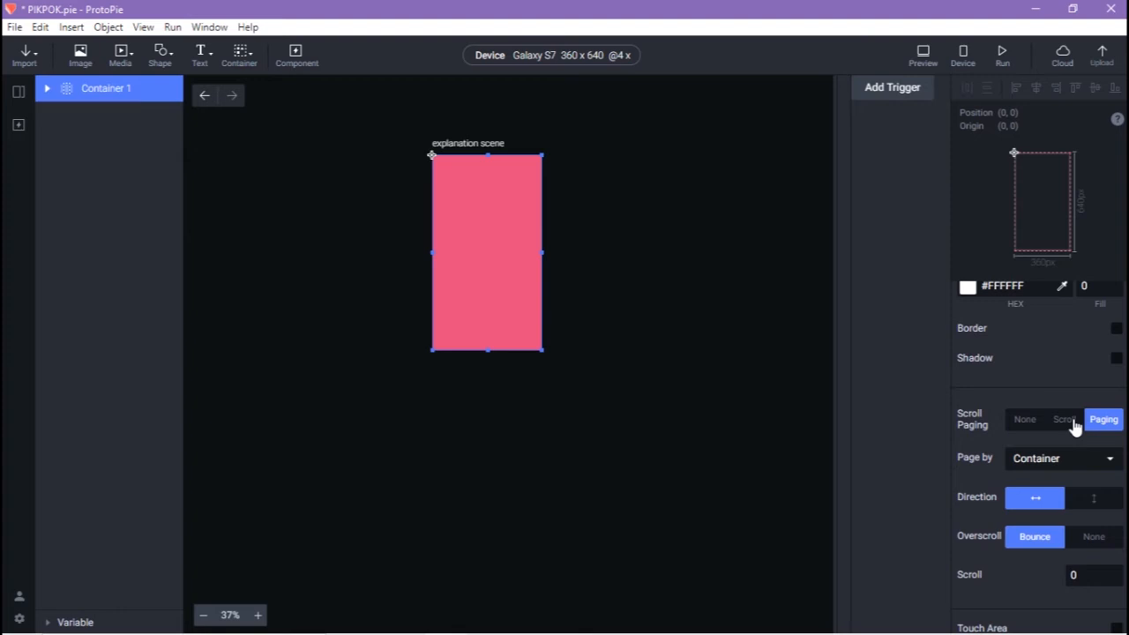
left_click(1065, 421)
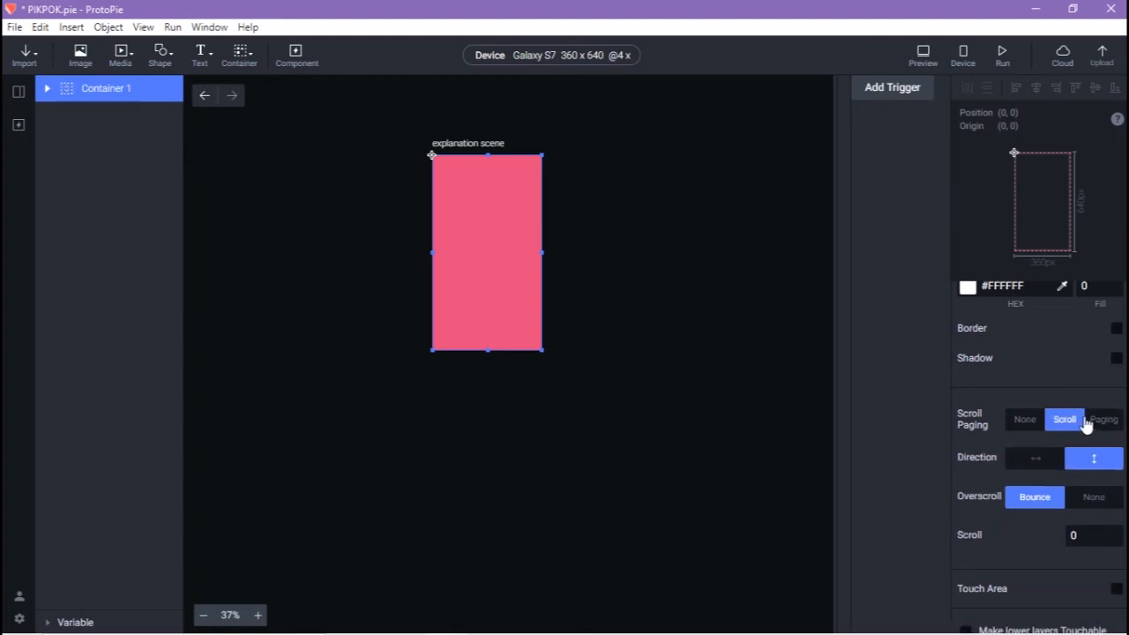
left_click(1103, 421)
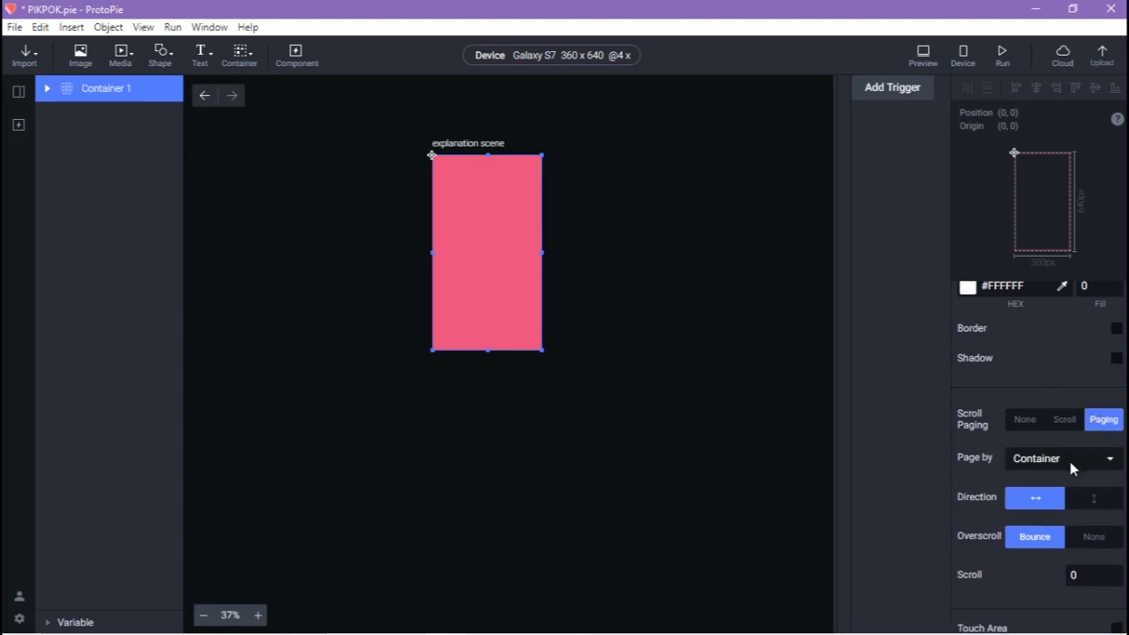
scroll(1067, 462, "down", 2)
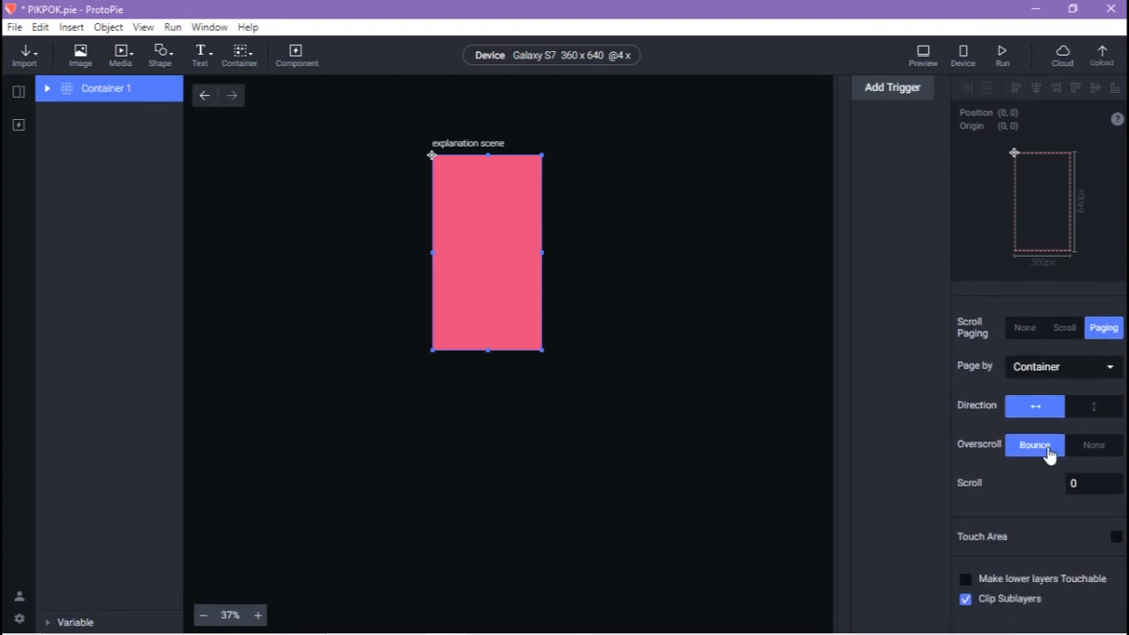
left_click(1074, 450)
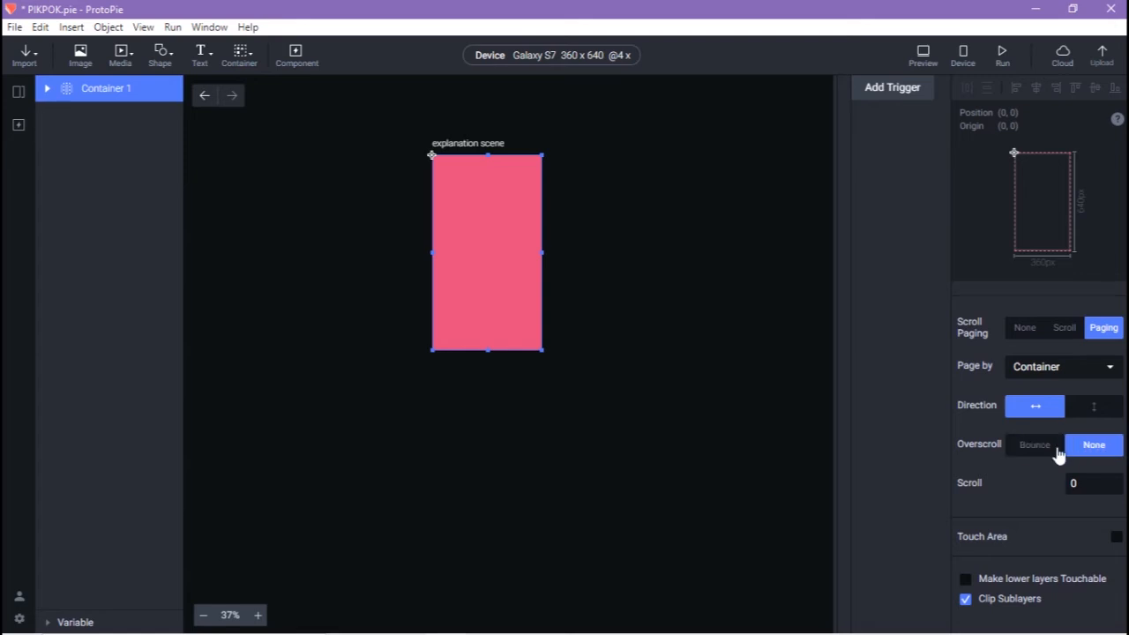
left_click(1058, 452)
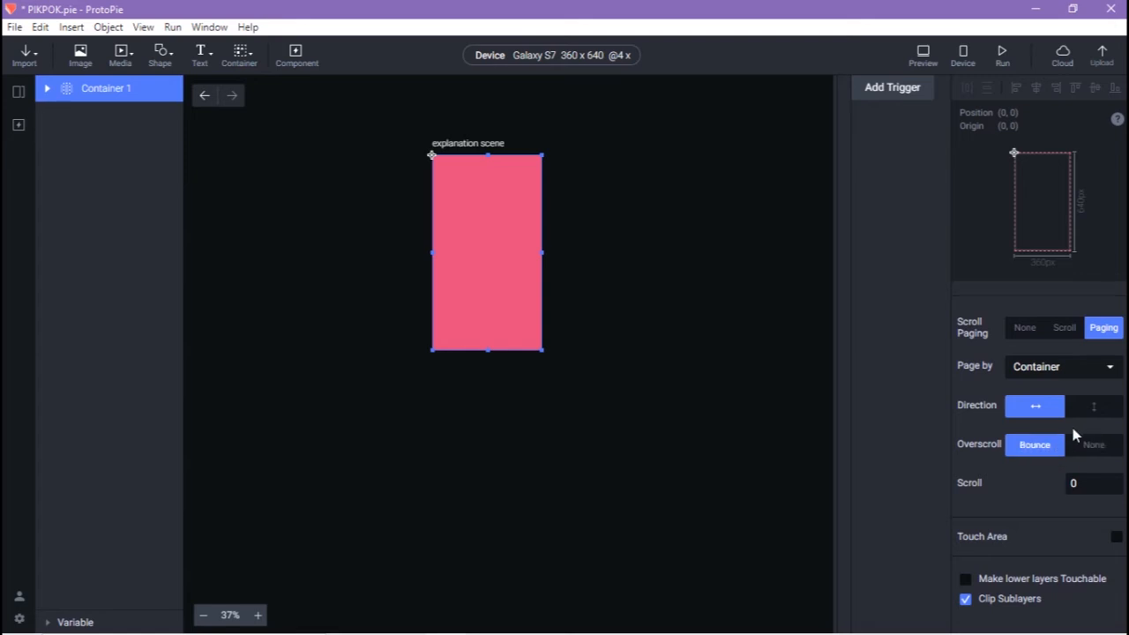
left_click(923, 56)
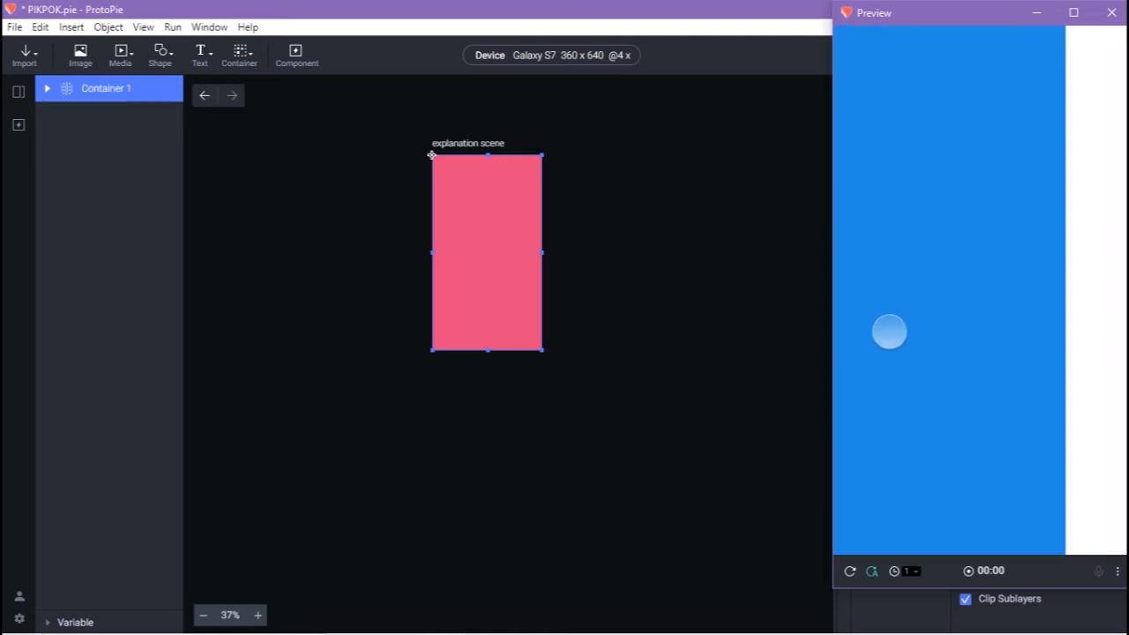
Close the paging preview window with its X button
left_click(1111, 13)
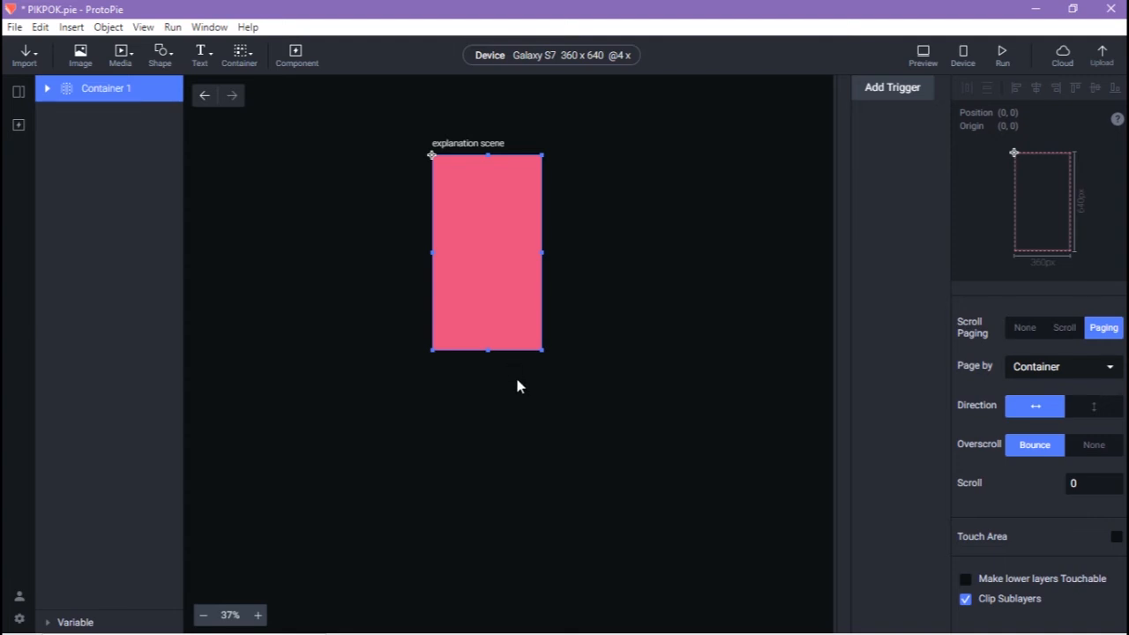
Replace the paging container with two 100×100 grey squares, upper-left and lower-right
key("Delete")
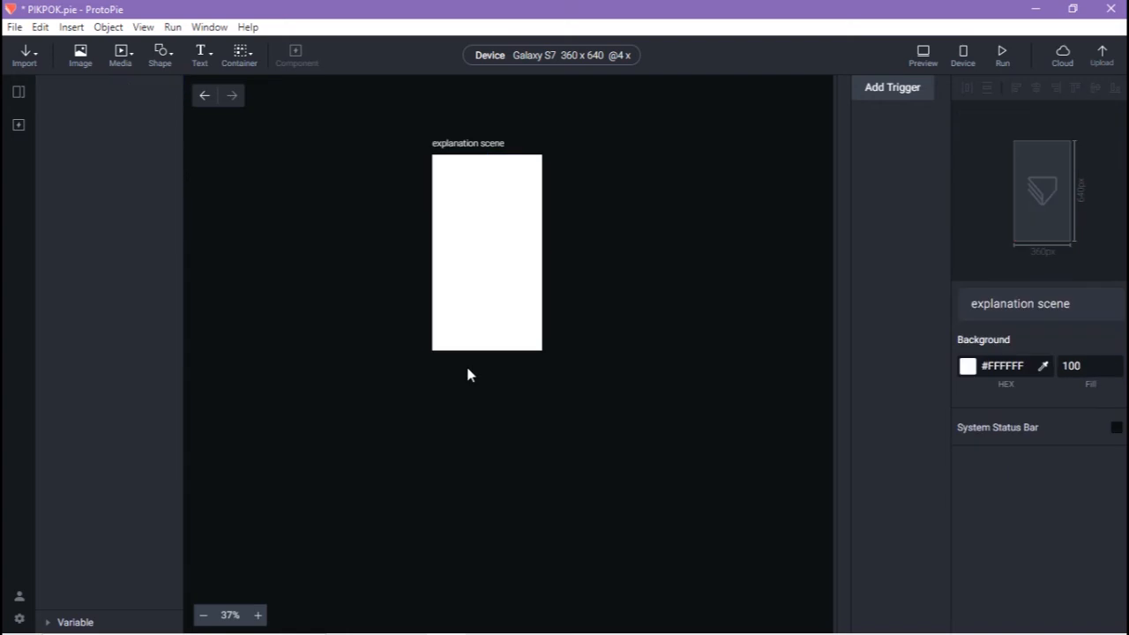
left_click(189, 89)
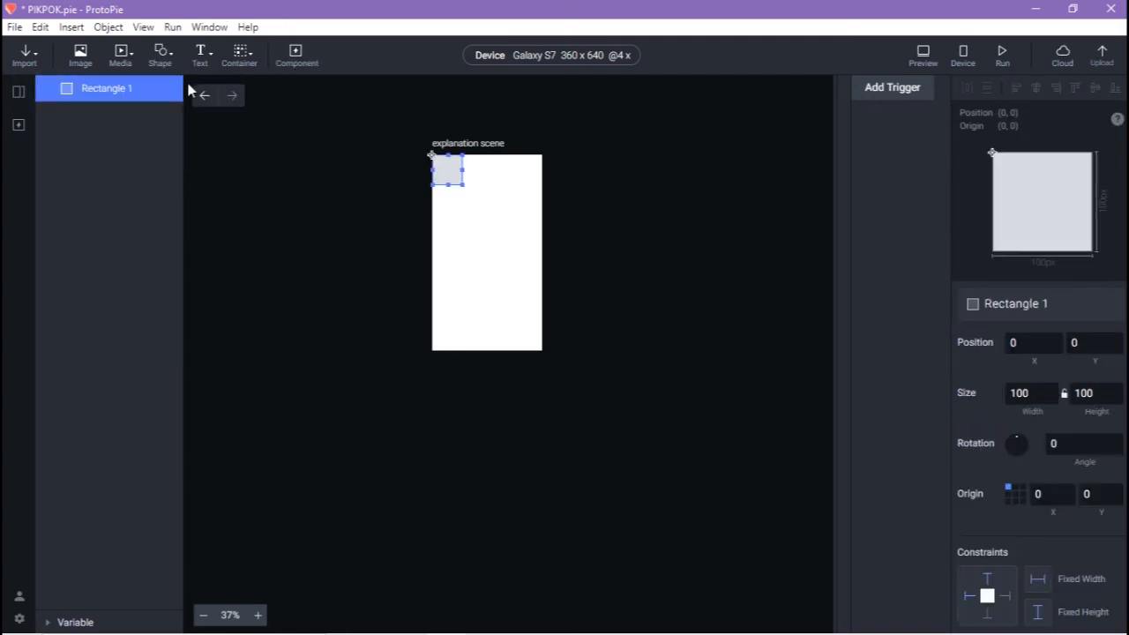
left_click_drag(446, 176, 464, 214)
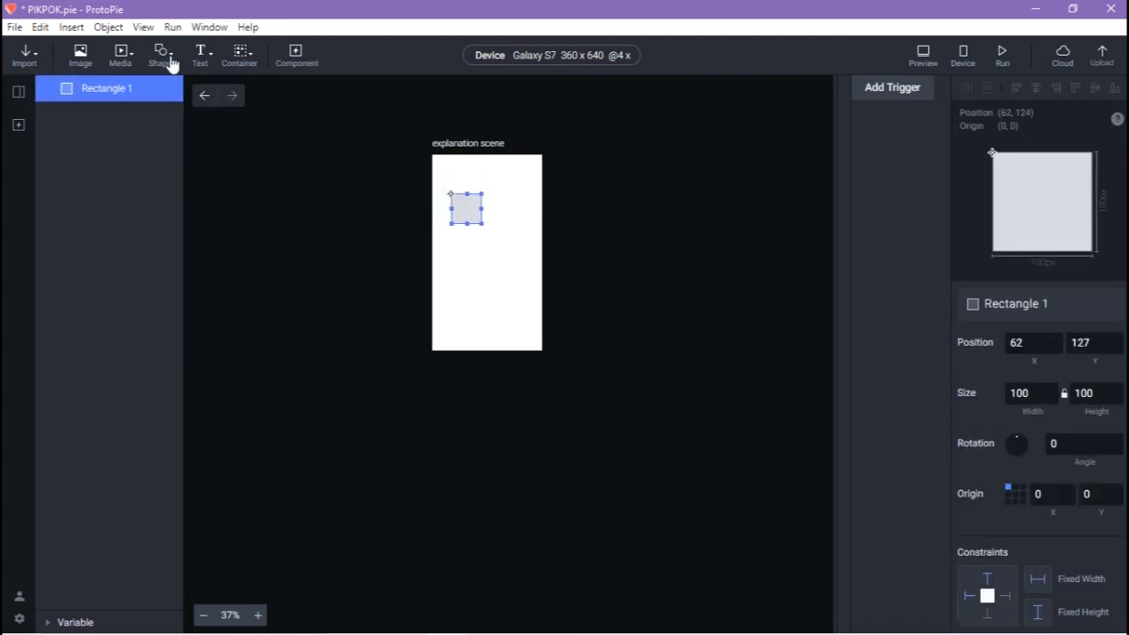
left_click(164, 55)
left_click(198, 89)
left_click_drag(435, 171, 480, 257)
Group both squares into a 200×259 Container 1, then deselect
left_click_drag(427, 183, 523, 296)
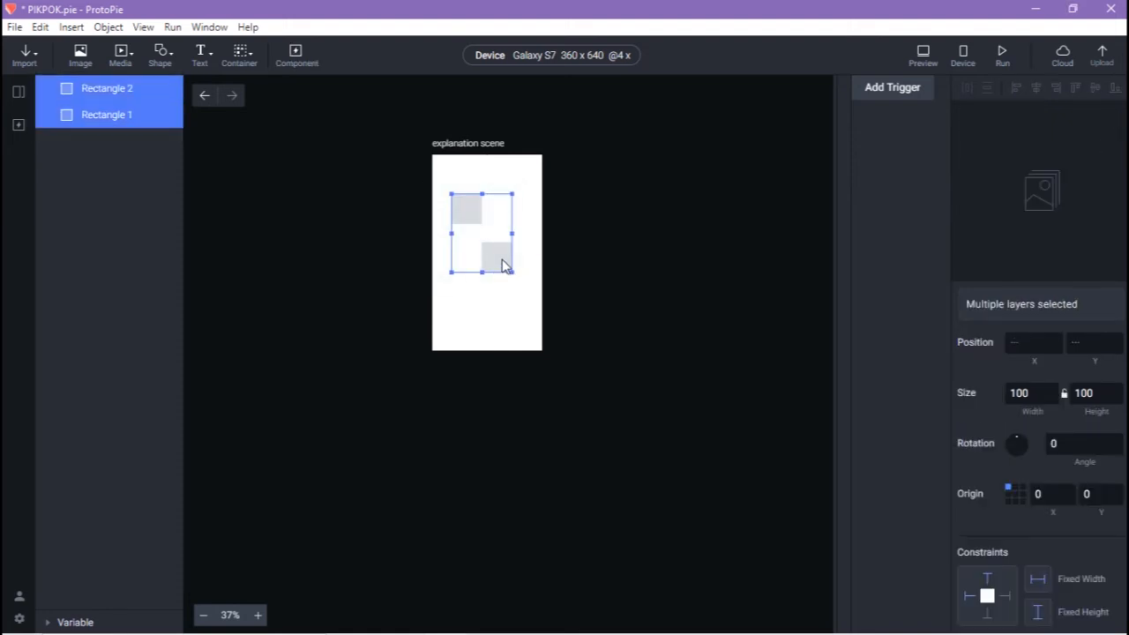
right_click(514, 274)
left_click(596, 482)
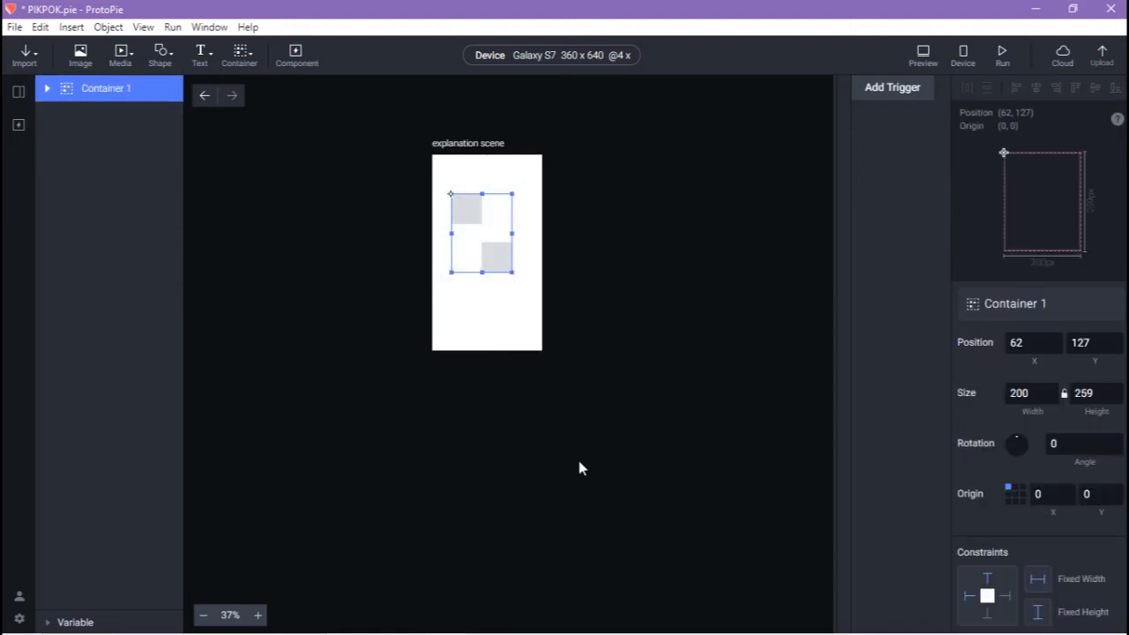
left_click(586, 353)
left_click(473, 269)
scroll(1051, 345, "down", 5)
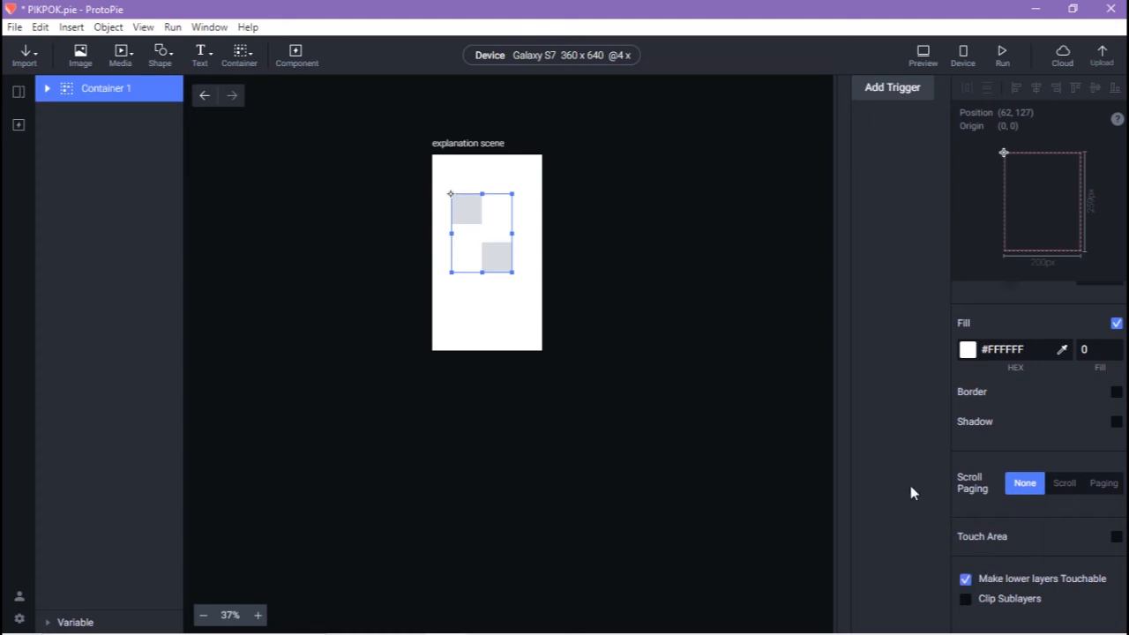
left_click(719, 403)
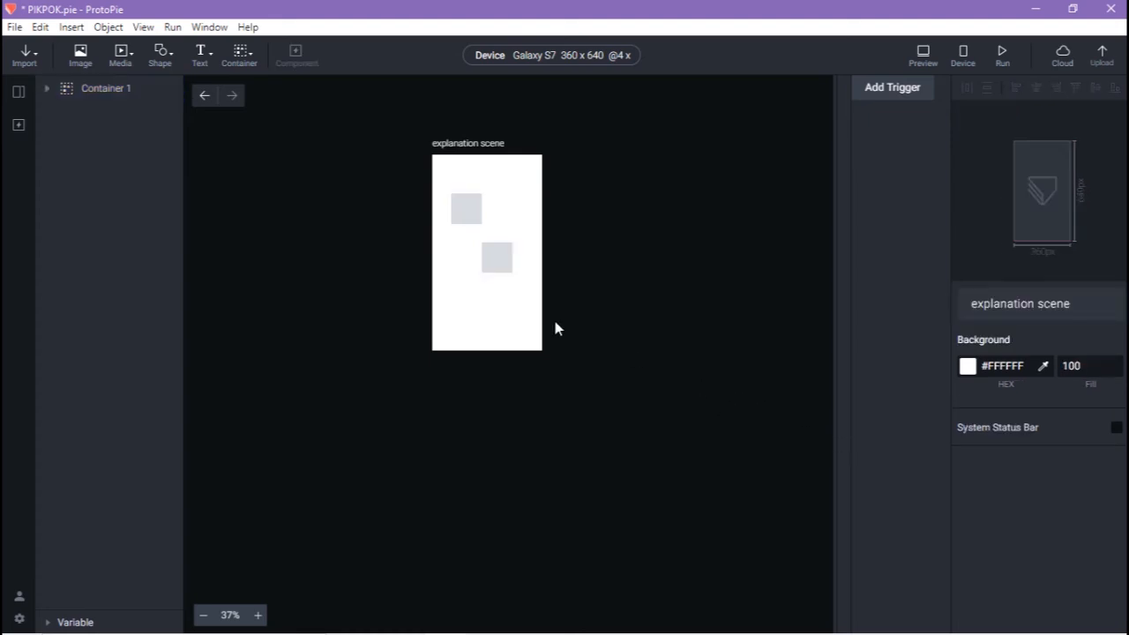
Add a Tap trigger to Rectangle 1, the upper-left square inside Container 1
left_click(498, 263)
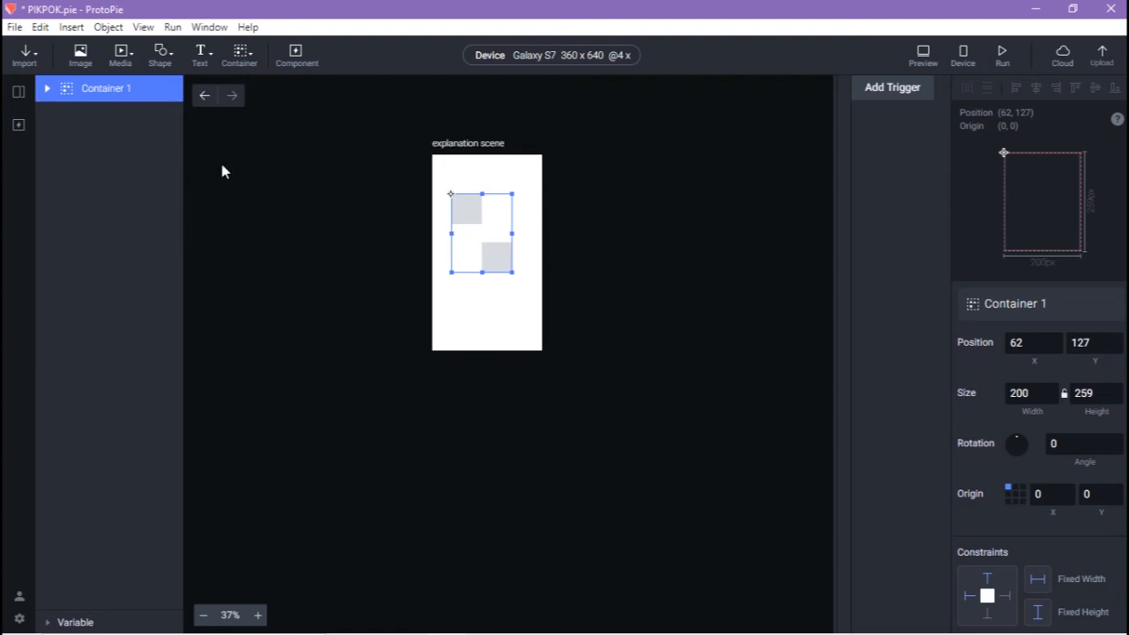
left_click(45, 90)
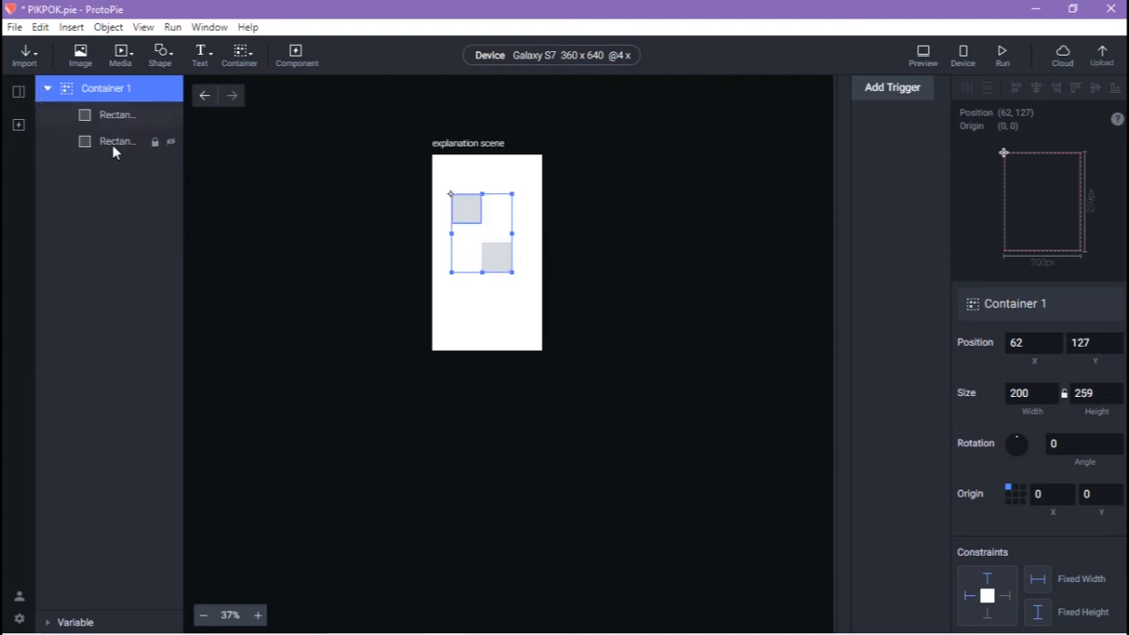
left_click(112, 145)
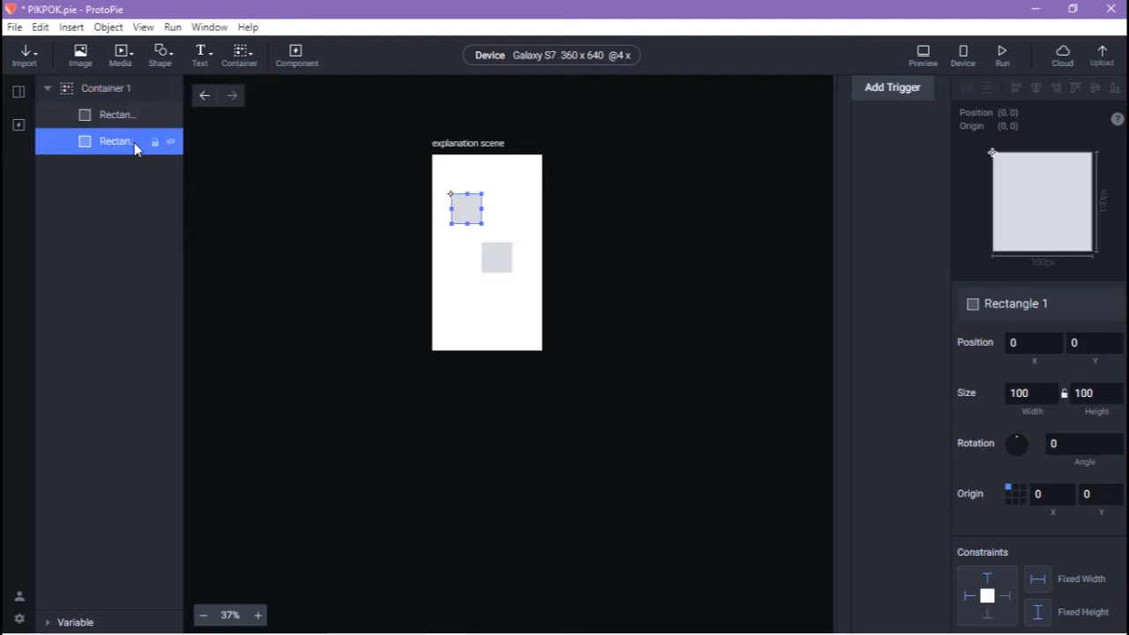
left_click(892, 87)
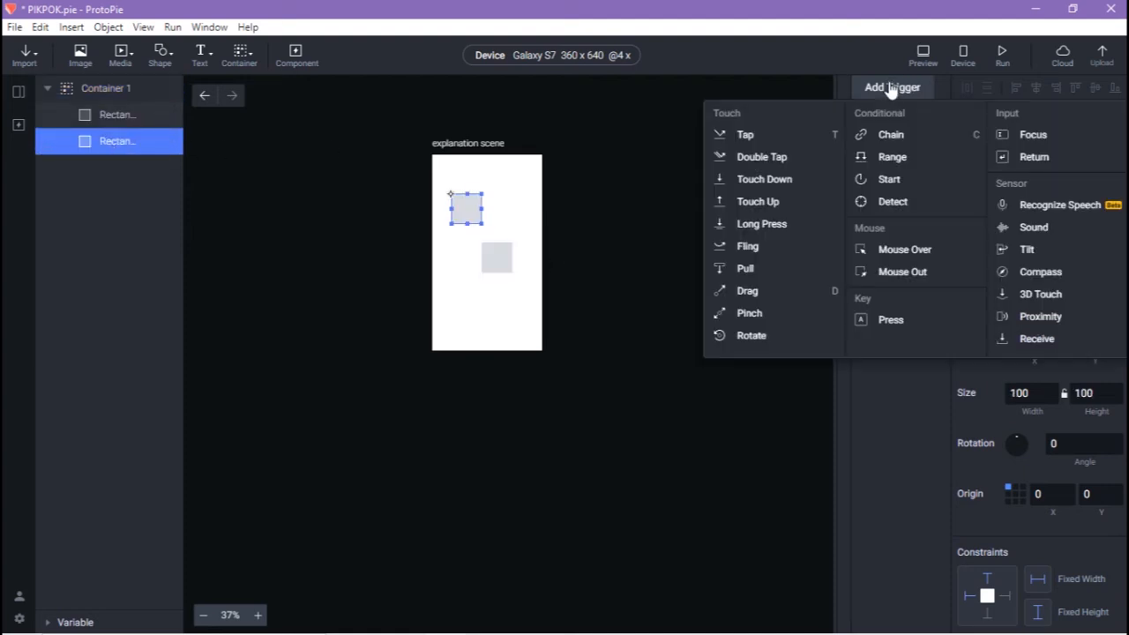
left_click(725, 141)
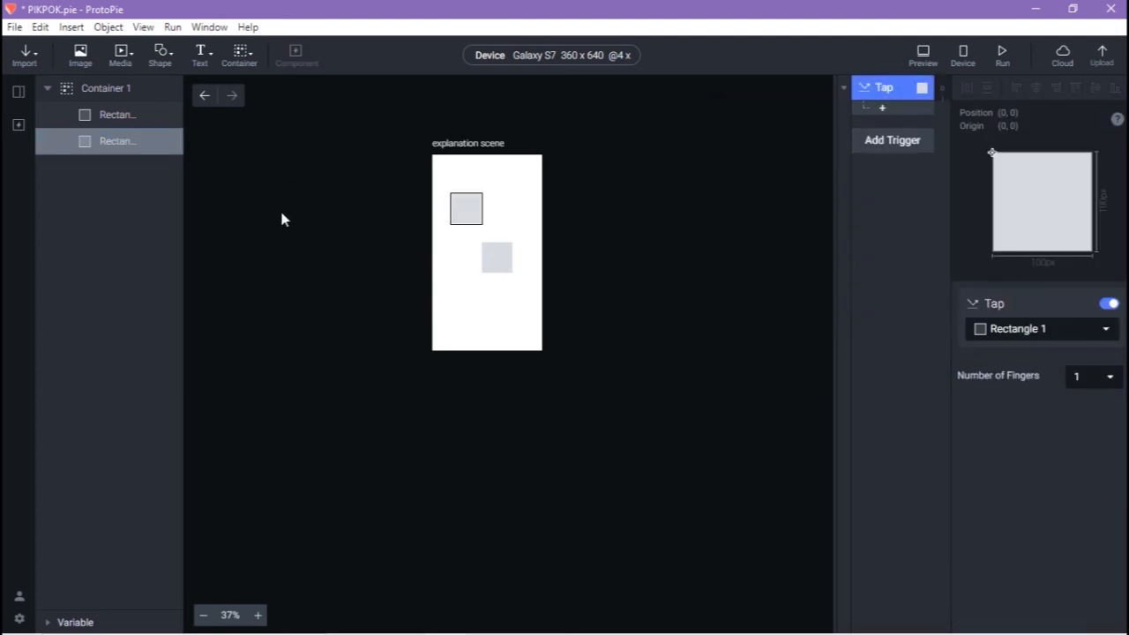
Add a Scale response scaling Rectangle 2 to width 120 and height 120
left_click(113, 120)
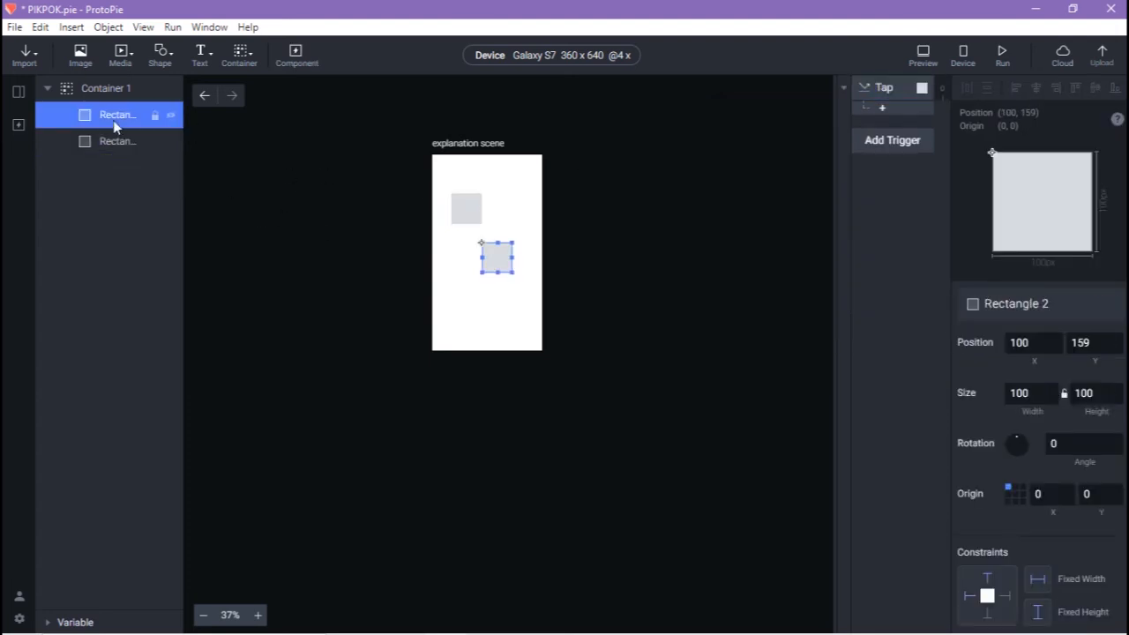
left_click(883, 108)
left_click(892, 153)
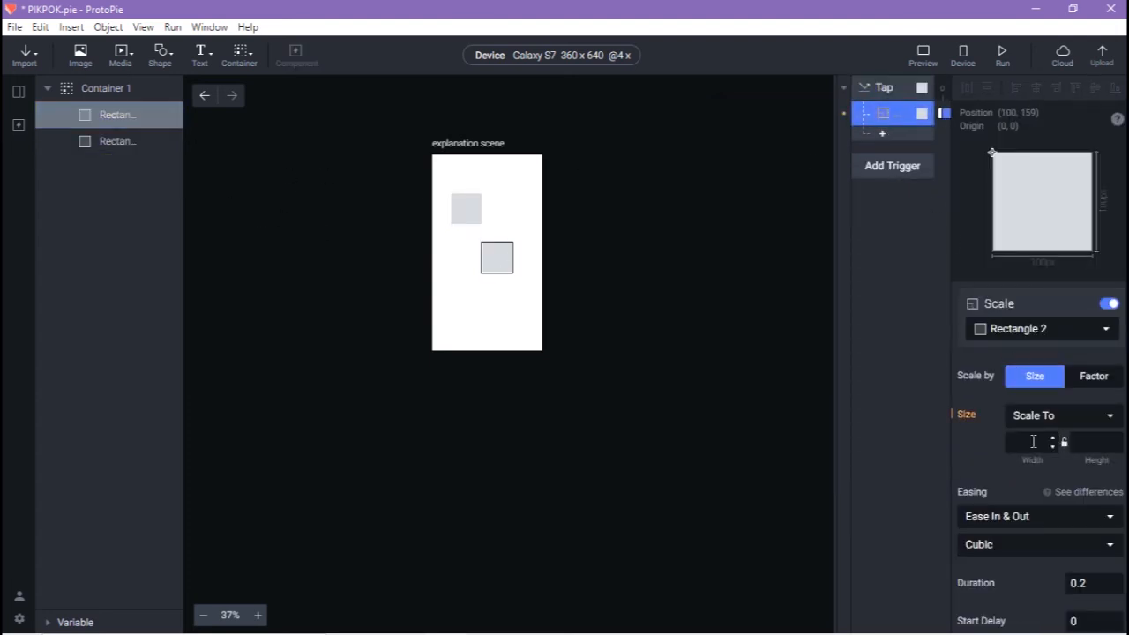
left_click(1028, 442)
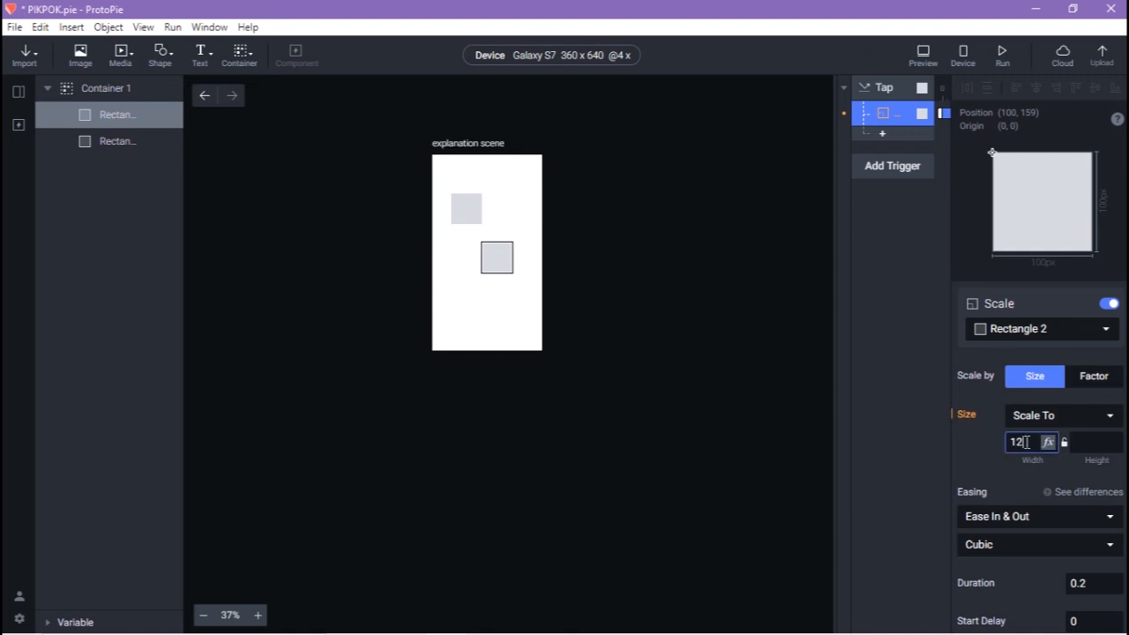
key("Tab")
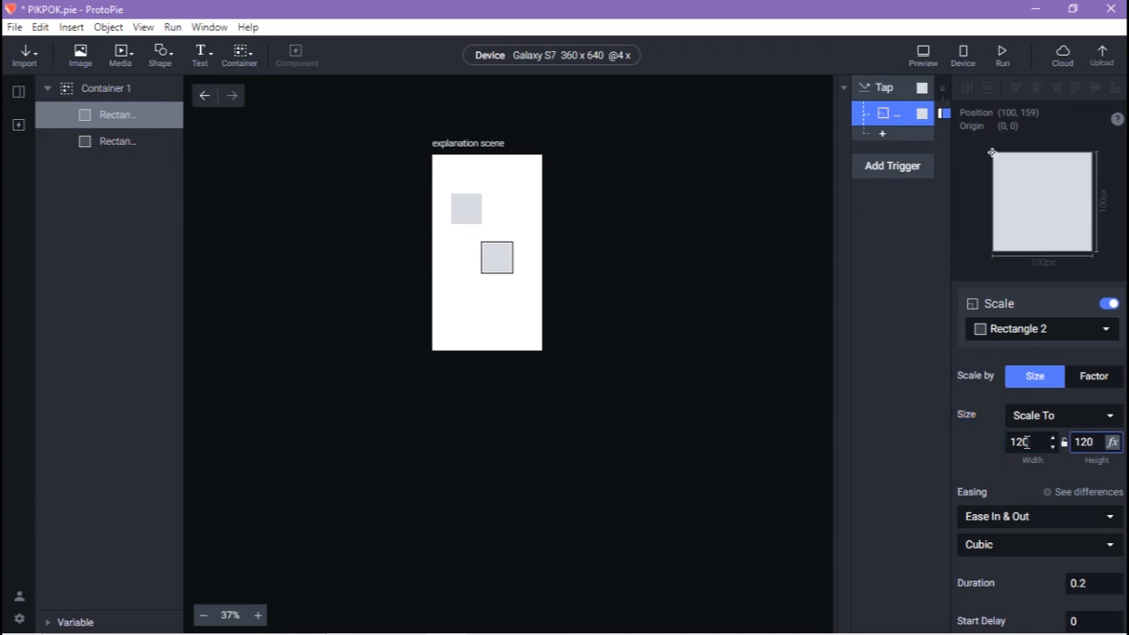
left_click(748, 332)
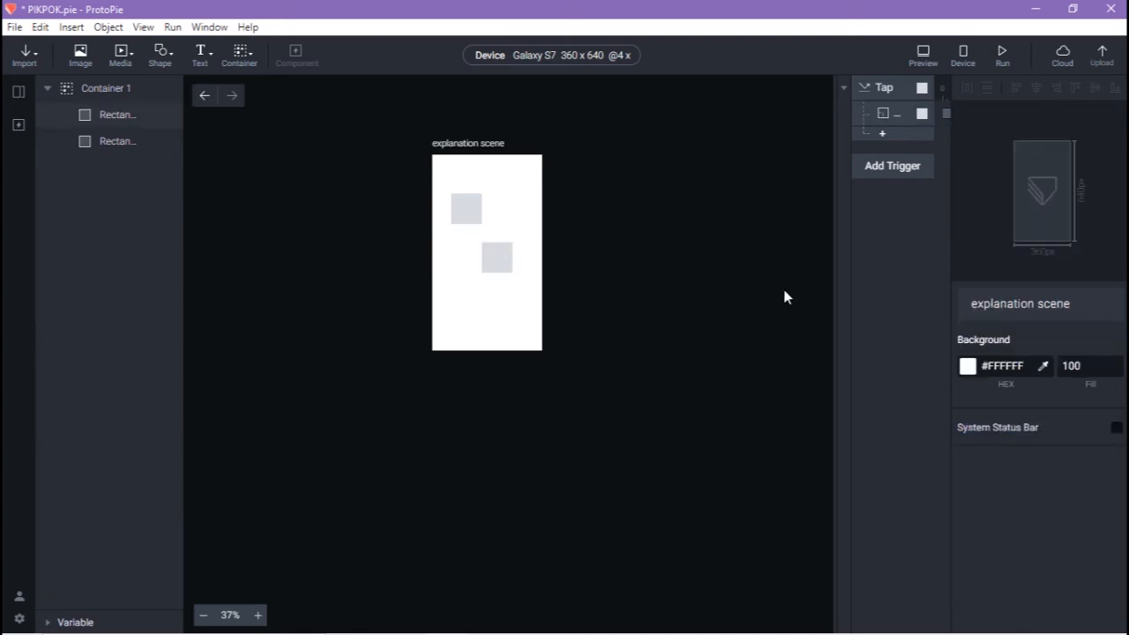
left_click(921, 58)
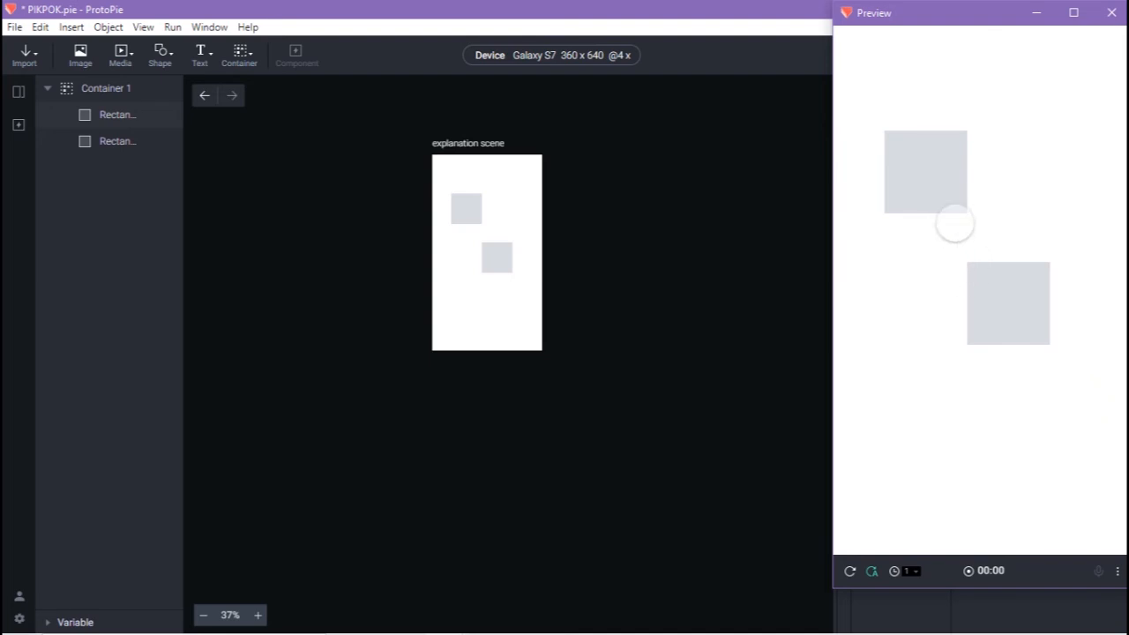
left_click(926, 183)
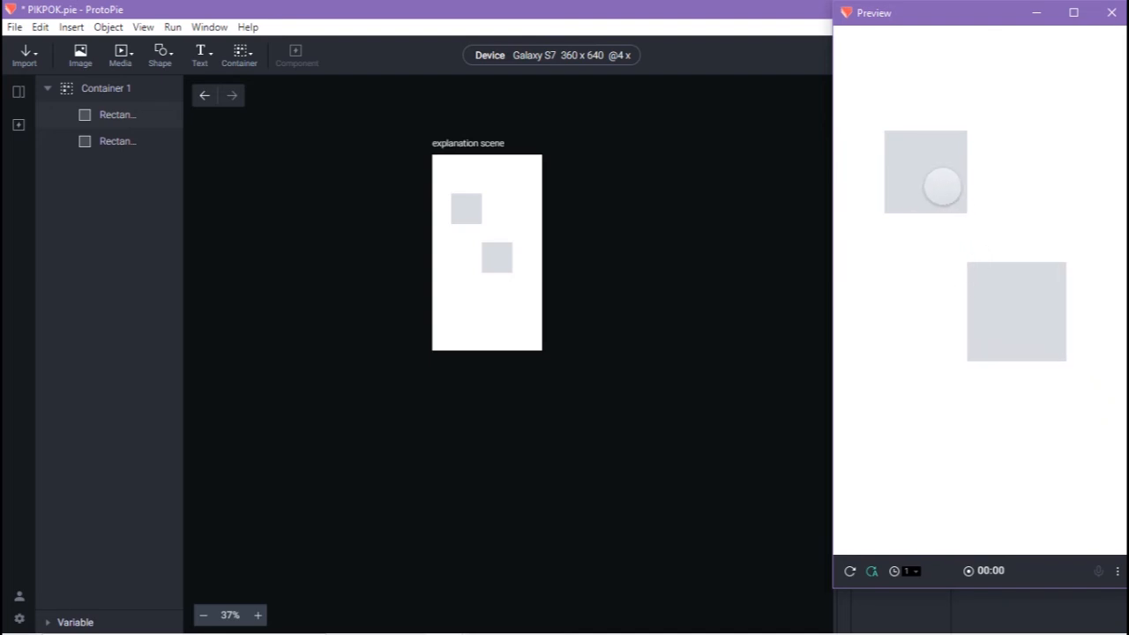
left_click(933, 186)
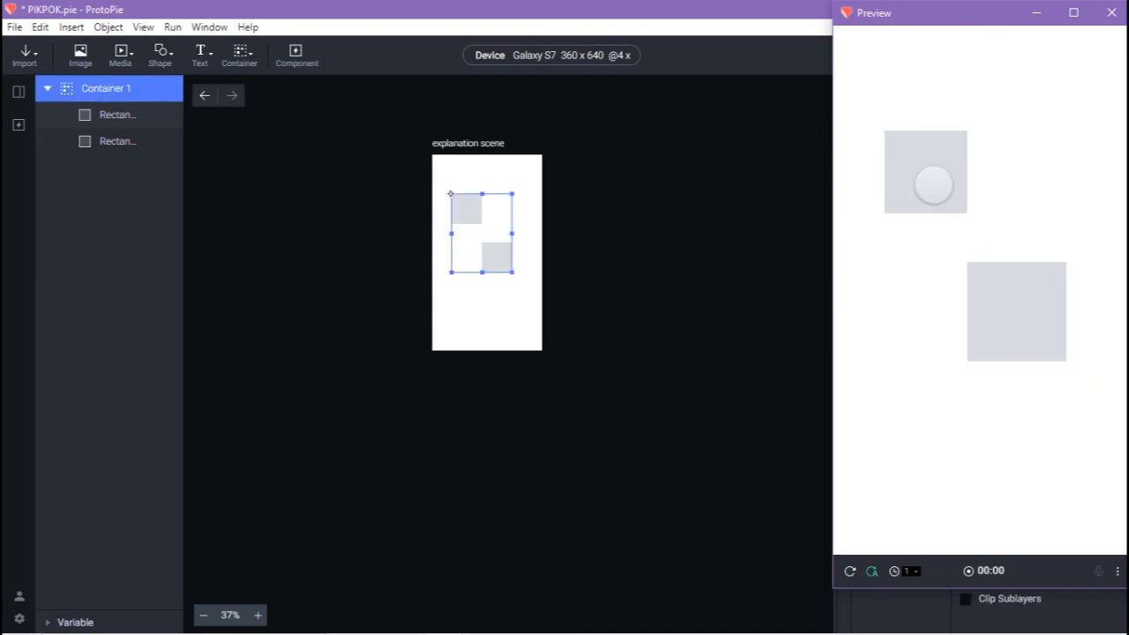
left_click(1109, 13)
left_click(656, 237)
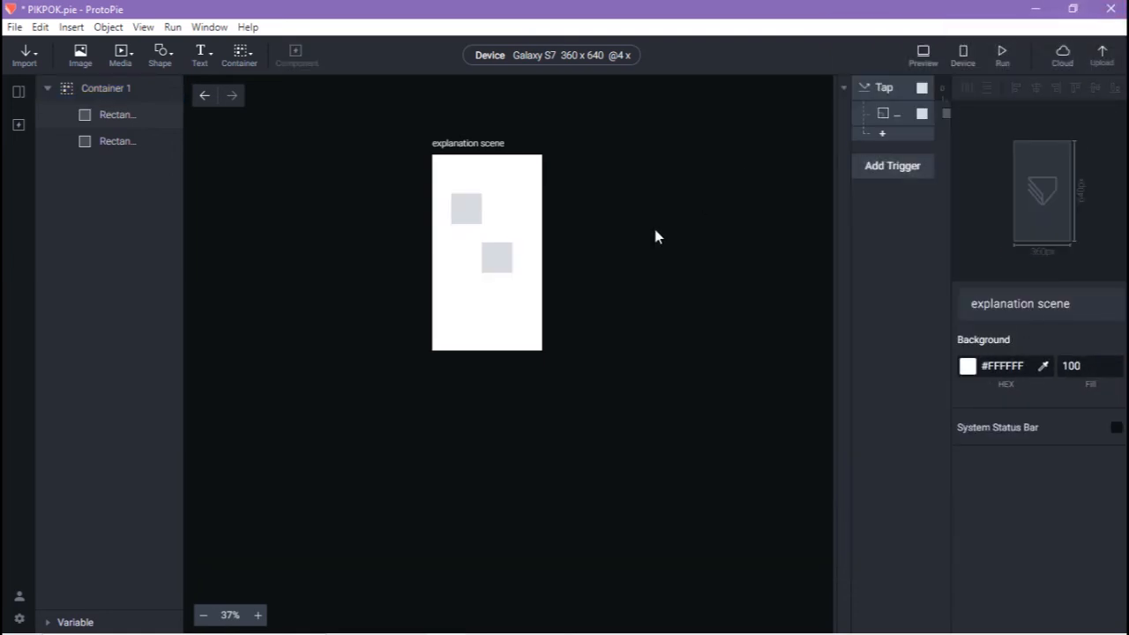
Select all and delete Container 1 with its two grey squares
key("ctrl+a")
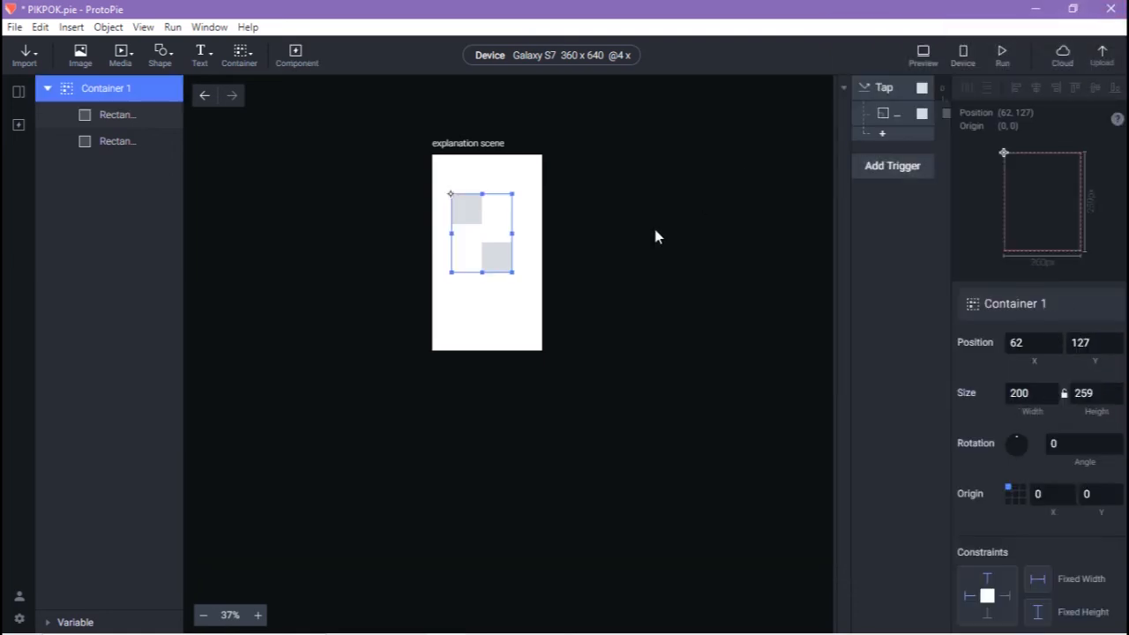
key("Delete")
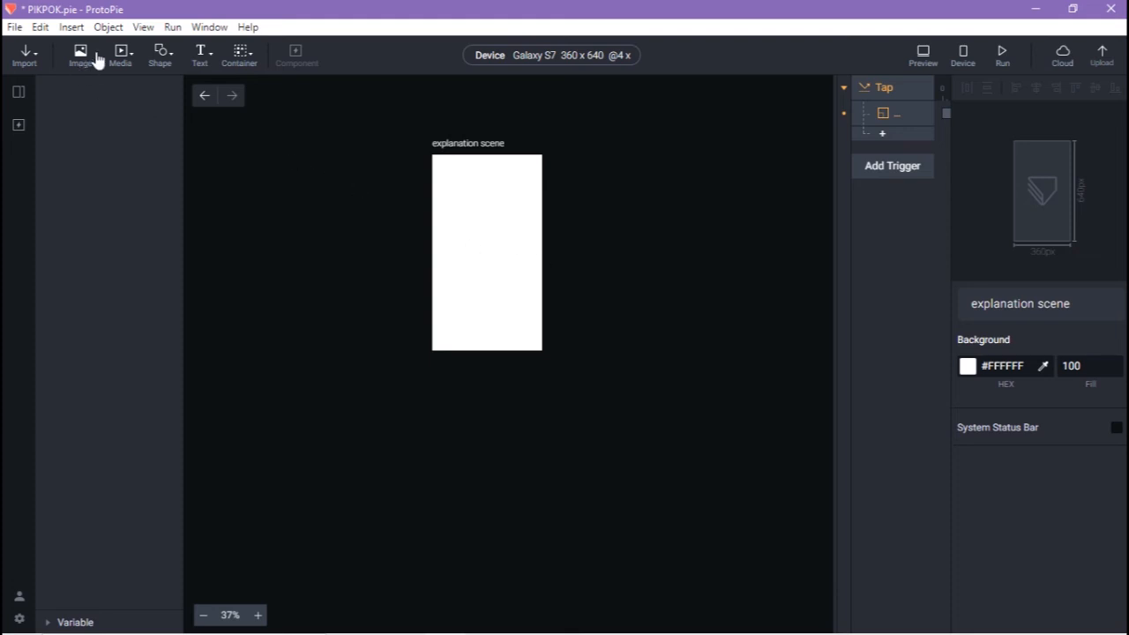
left_click(161, 60)
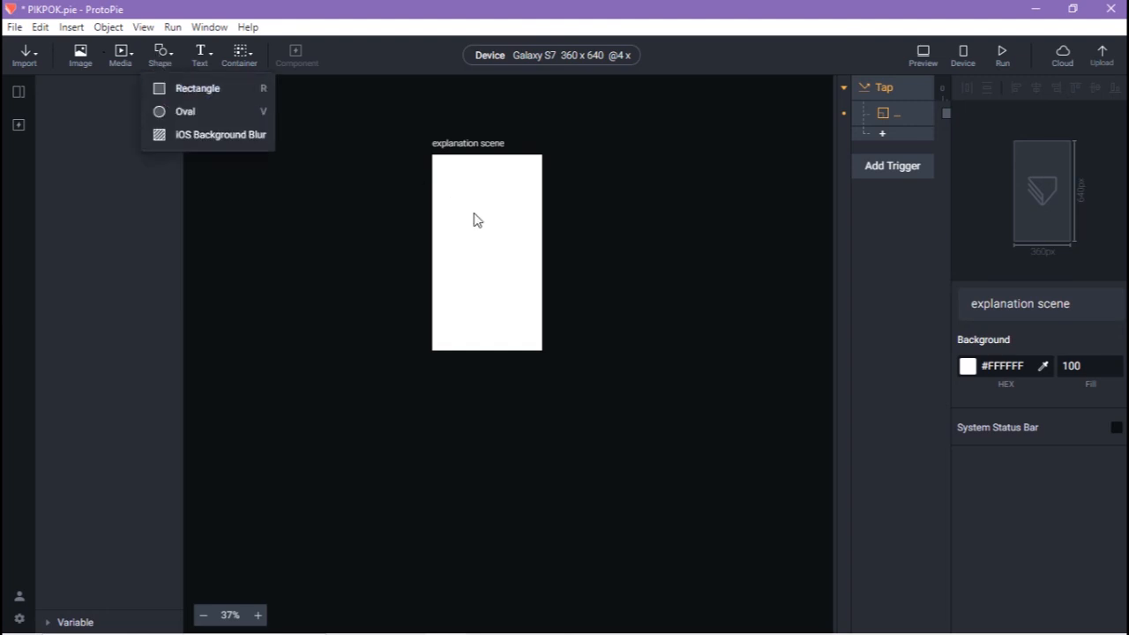
left_click(554, 245)
scroll(494, 198, "up", 1)
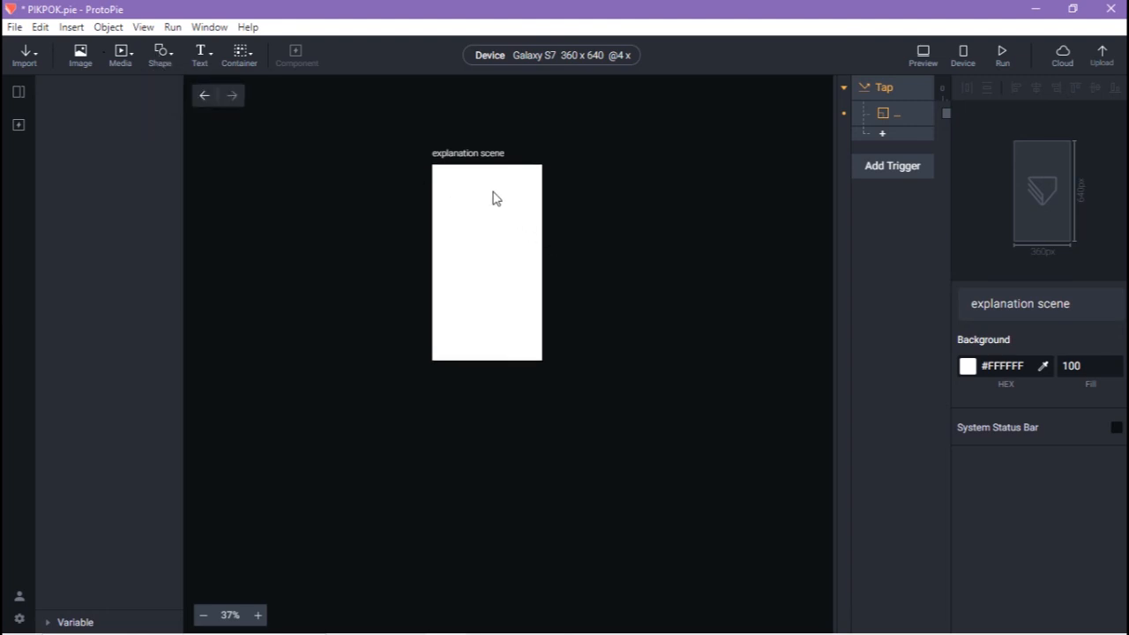
scroll(500, 267, "up", 3)
scroll(499, 266, "down", 2)
Add an 80×67 grey rectangle near the frame's upper left
left_click(155, 66)
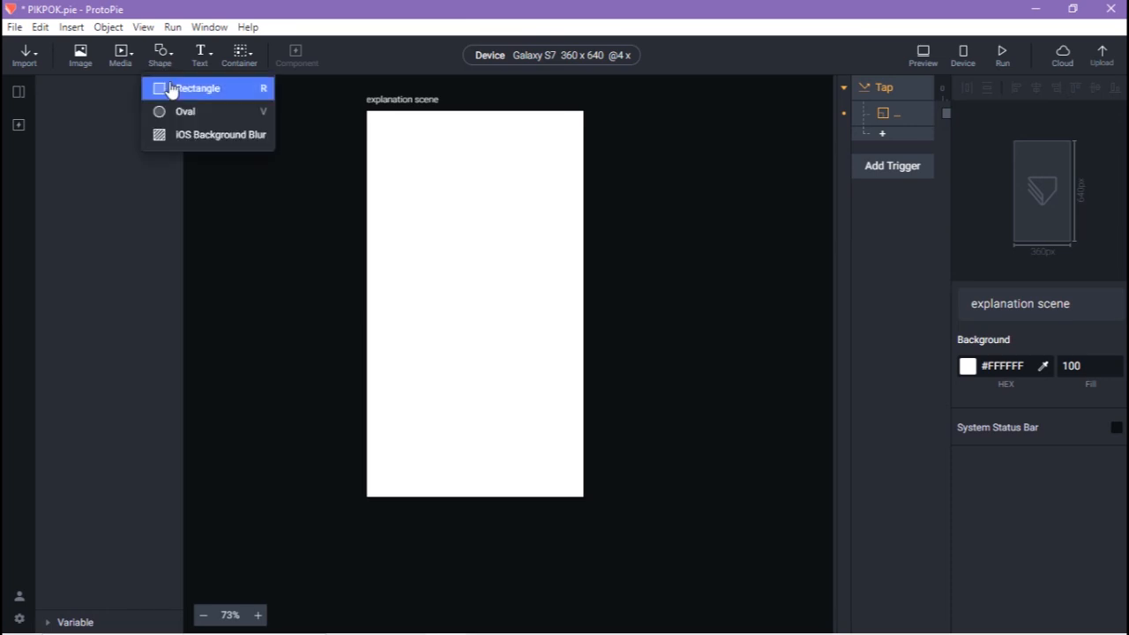
left_click(171, 89)
left_click_drag(391, 132, 474, 243)
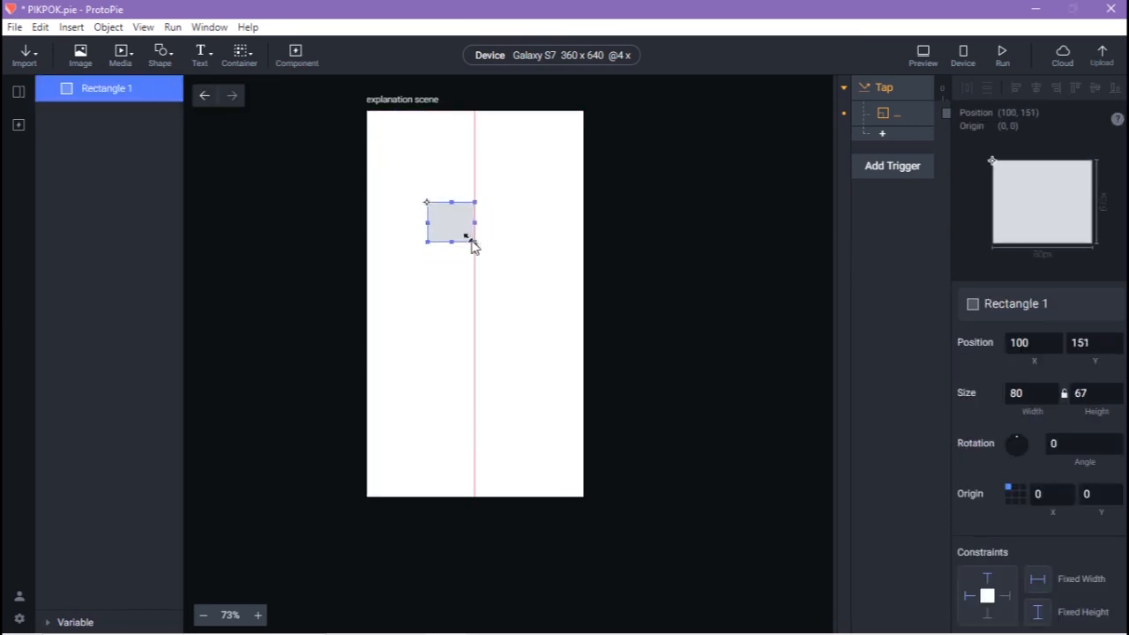
Add a 100×100 Container 1 and move it over the rectangle at 90, 135
left_click(240, 60)
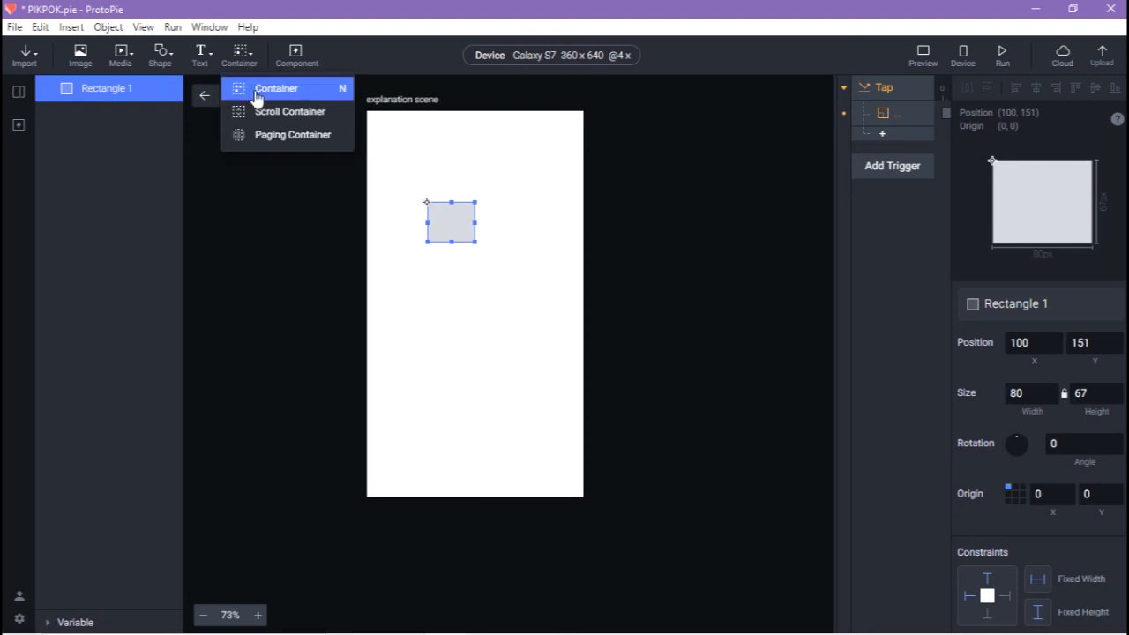
left_click(264, 89)
left_click_drag(383, 143, 444, 224)
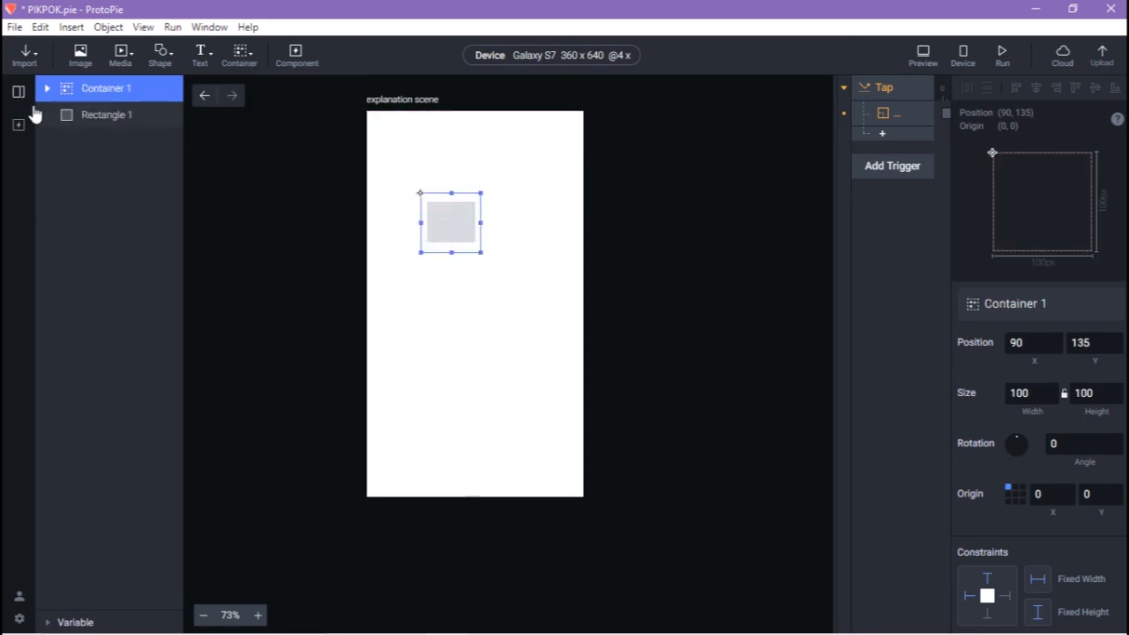
Nest Rectangle 1 inside Container 1, placing it at 10, 16 relative to the container
left_click(102, 116)
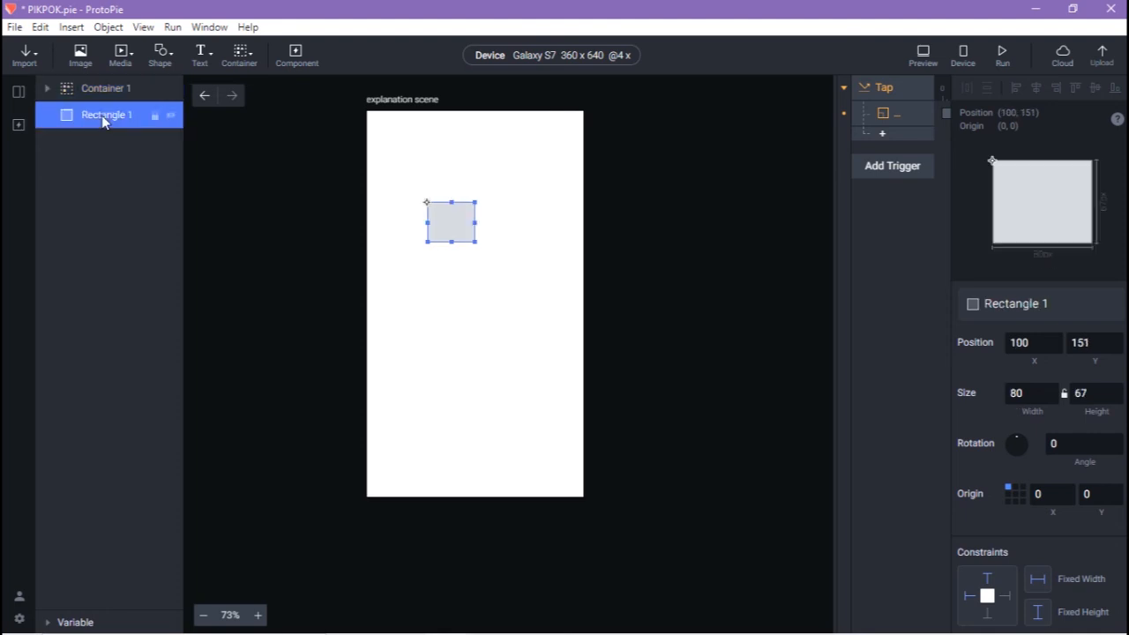
scroll(1031, 466, "down", 5)
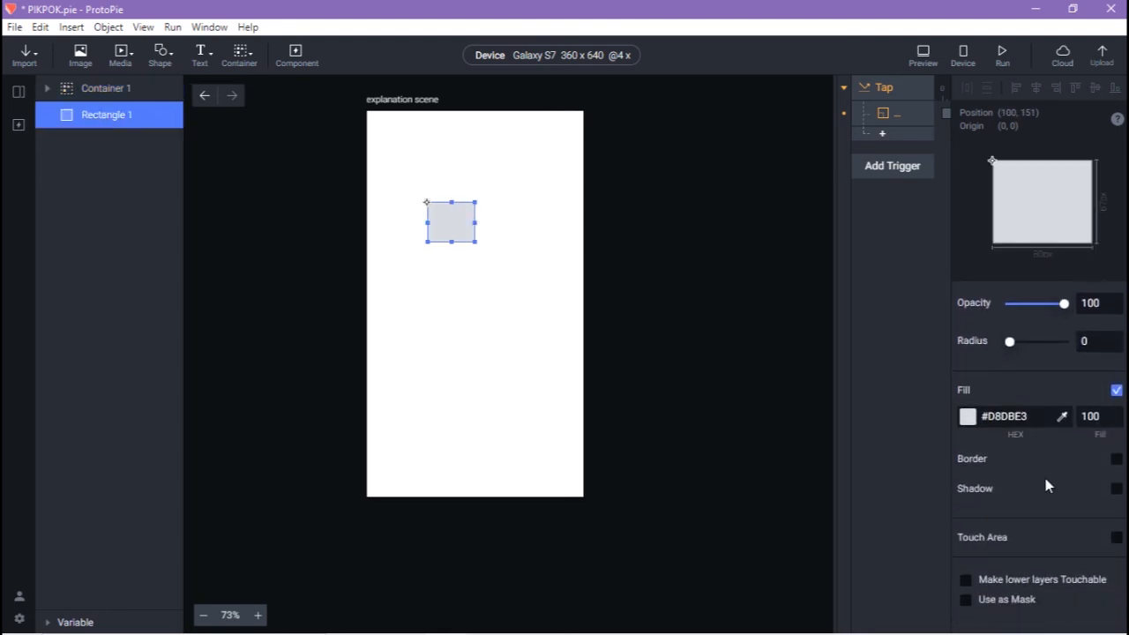
scroll(1015, 452, "up", 2)
scroll(1023, 441, "up", 2)
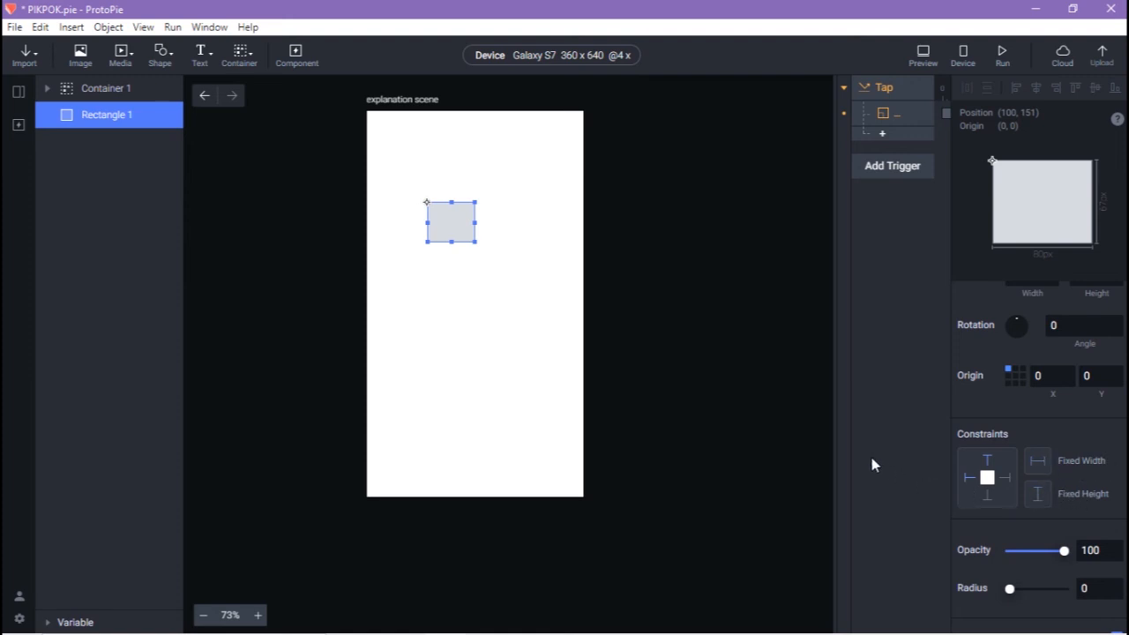
left_click_drag(101, 124, 106, 89)
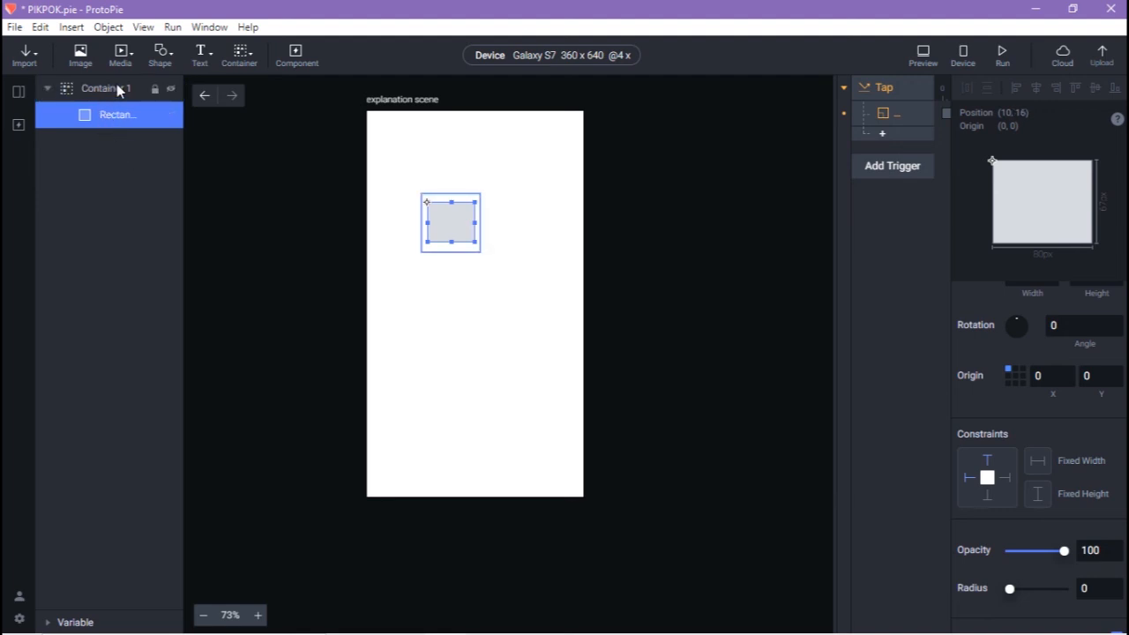
Enlarge Container 1 down and right around the grey rectangle, keeping it at 90, 135
left_click(116, 88)
mouse_move(480, 254)
left_mouse_down()
mouse_move(524, 302)
mouse_move(483, 261)
left_mouse_up()
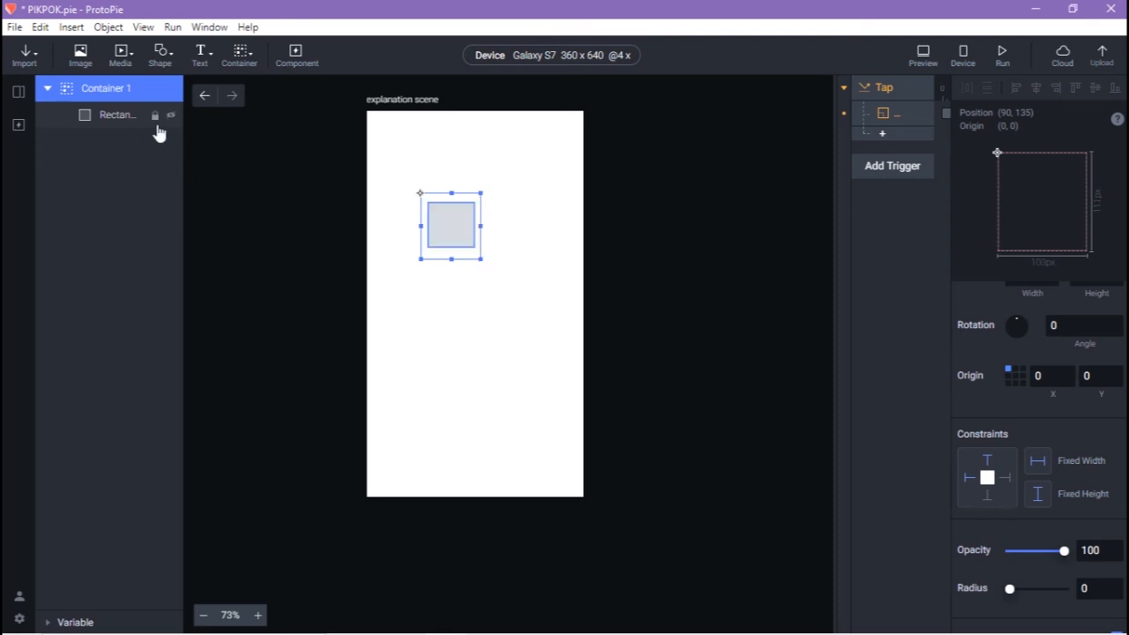
left_click(130, 122)
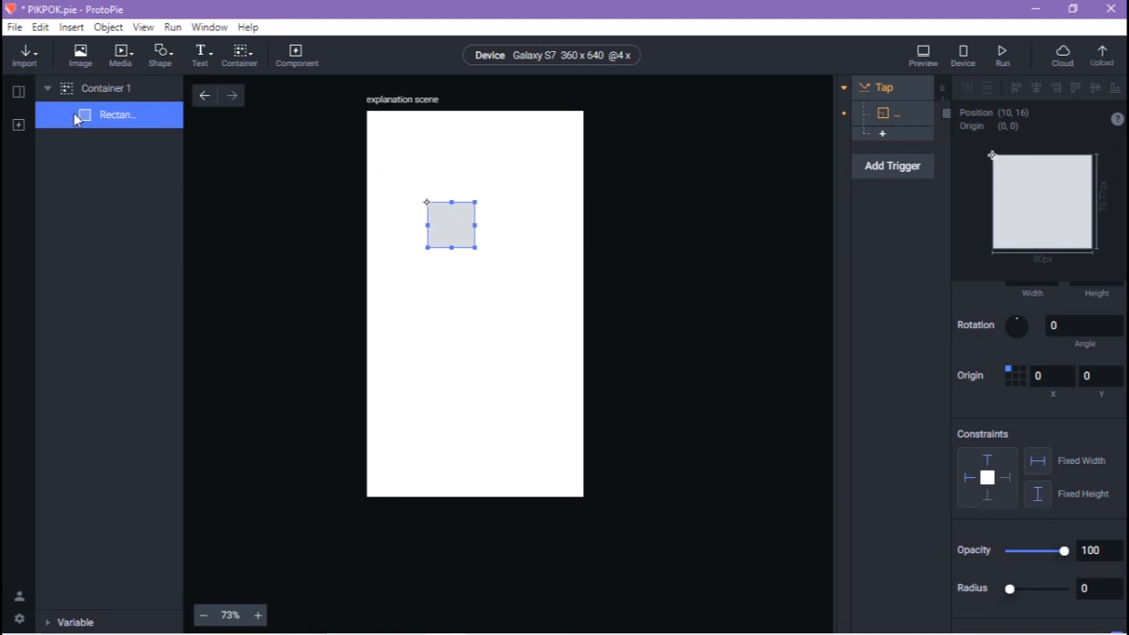
left_click(89, 89)
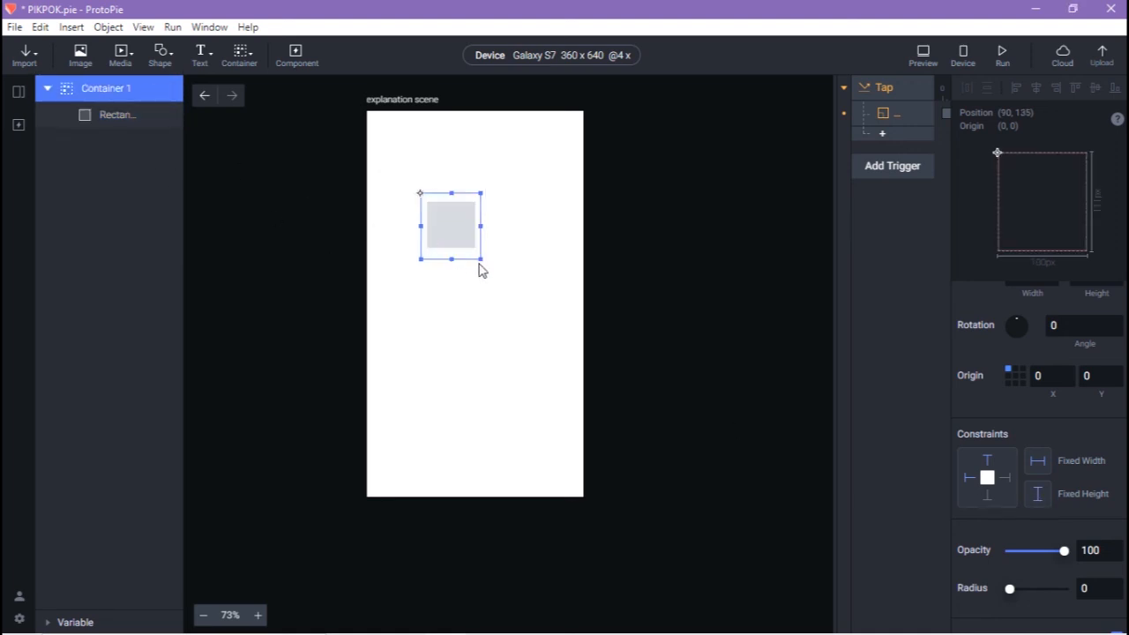
mouse_move(481, 259)
left_mouse_down()
mouse_move(526, 322)
mouse_move(488, 272)
left_mouse_up()
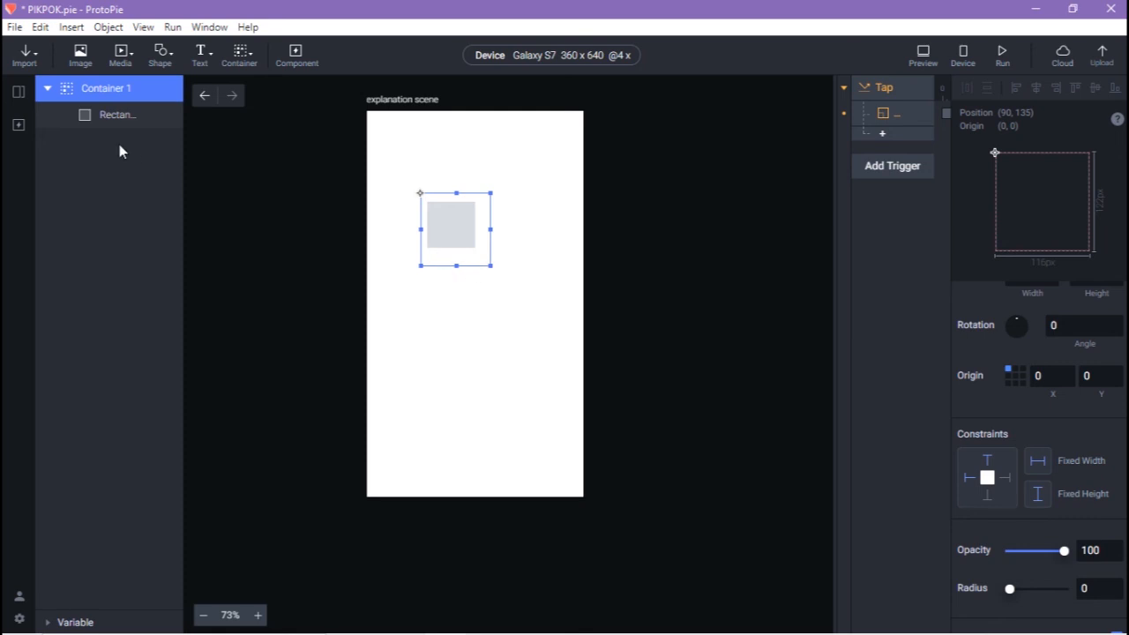
left_click(101, 114)
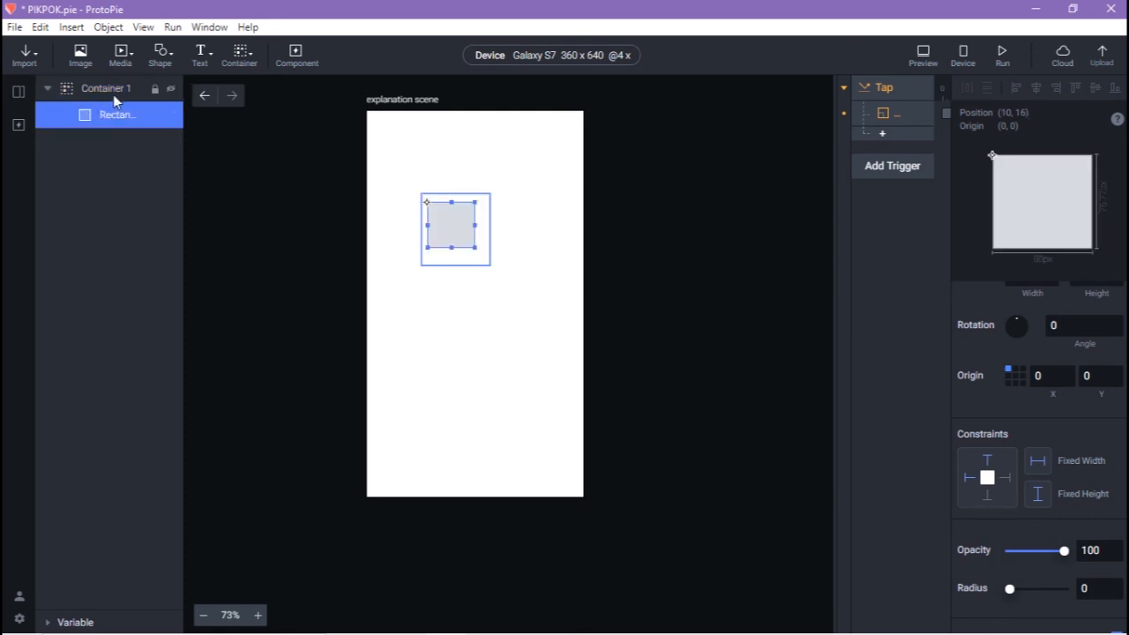
left_click(115, 91)
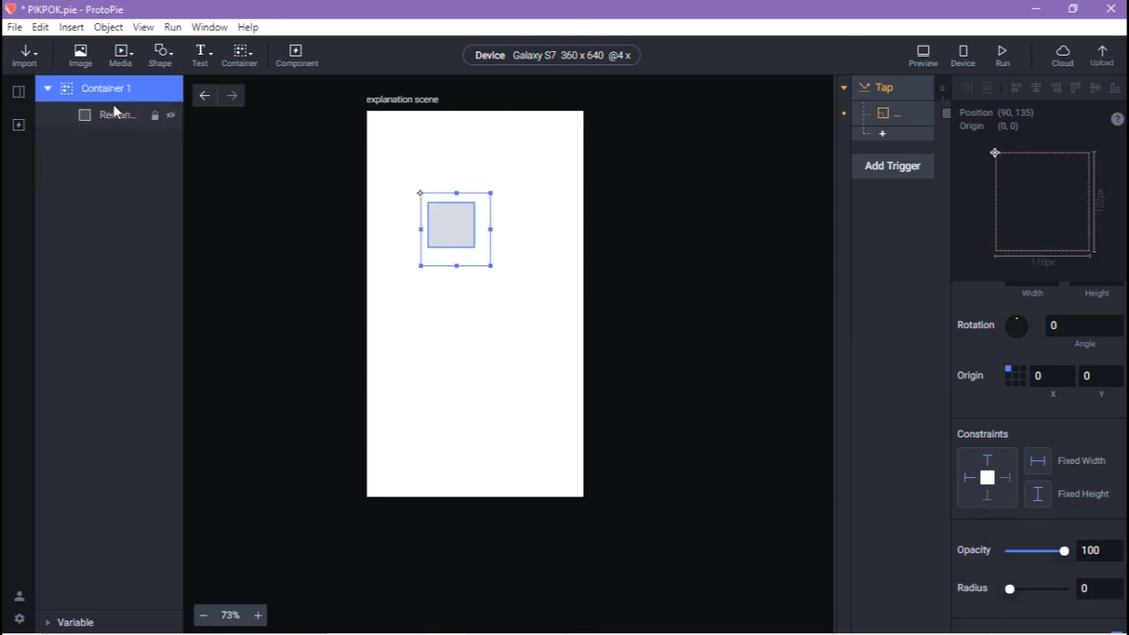
left_click(112, 114)
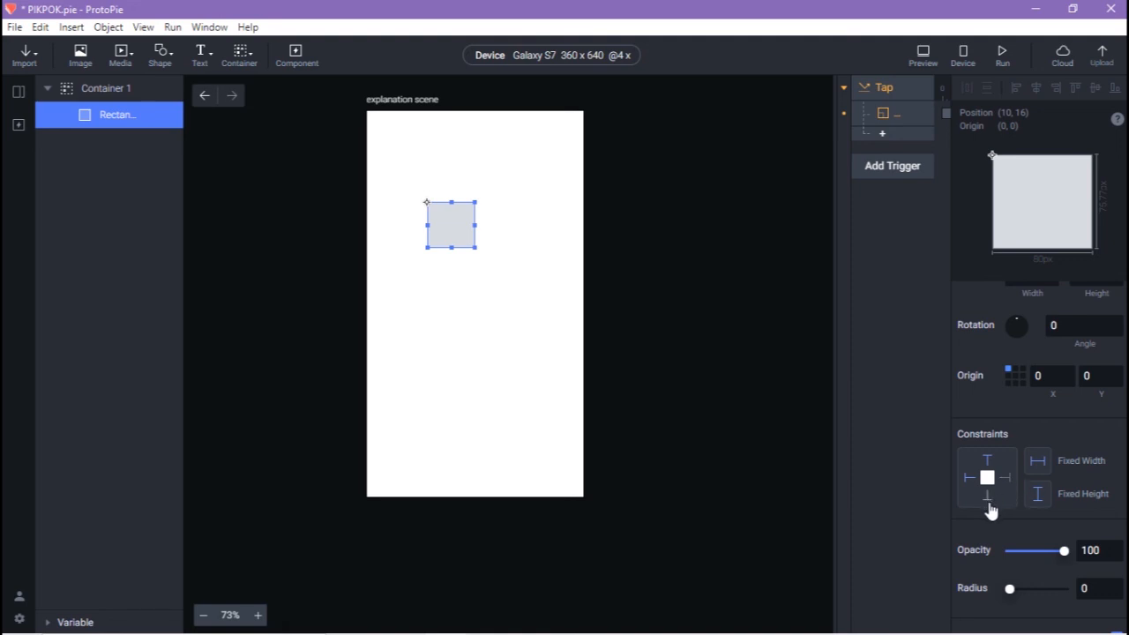
left_click(121, 89)
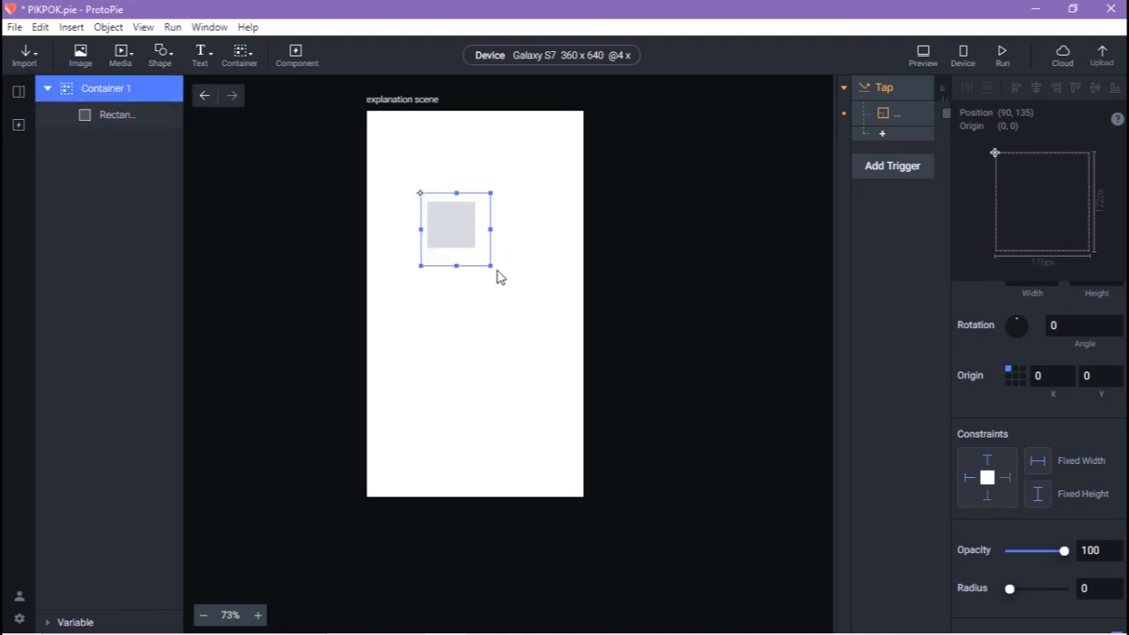
mouse_move(490, 265)
left_mouse_down()
mouse_move(544, 375)
mouse_move(497, 276)
left_mouse_up()
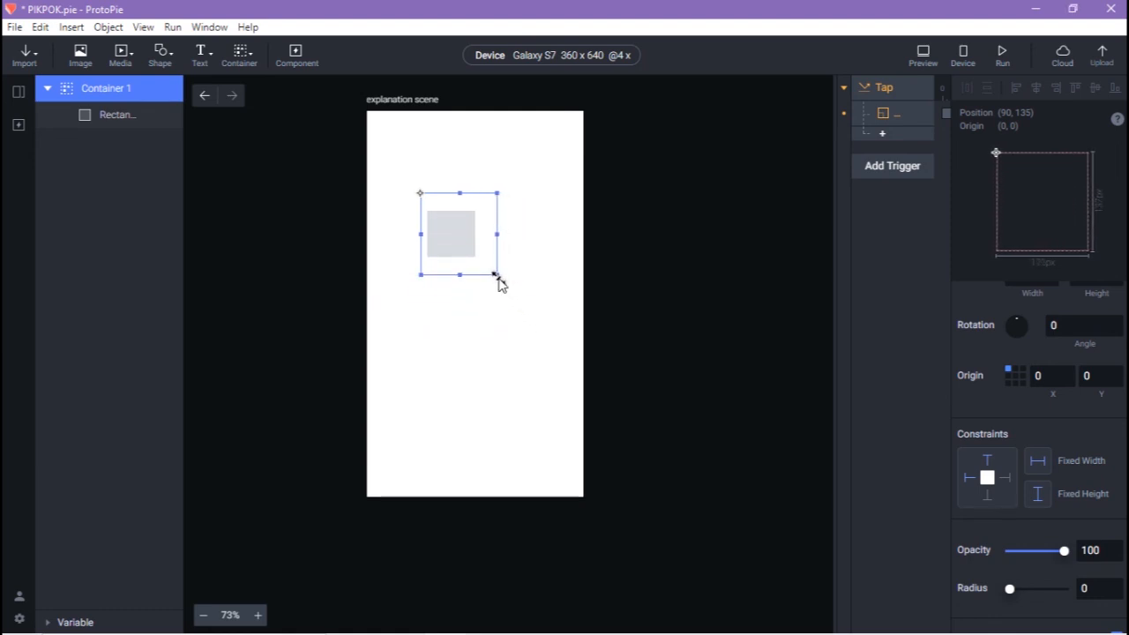
left_click(525, 362)
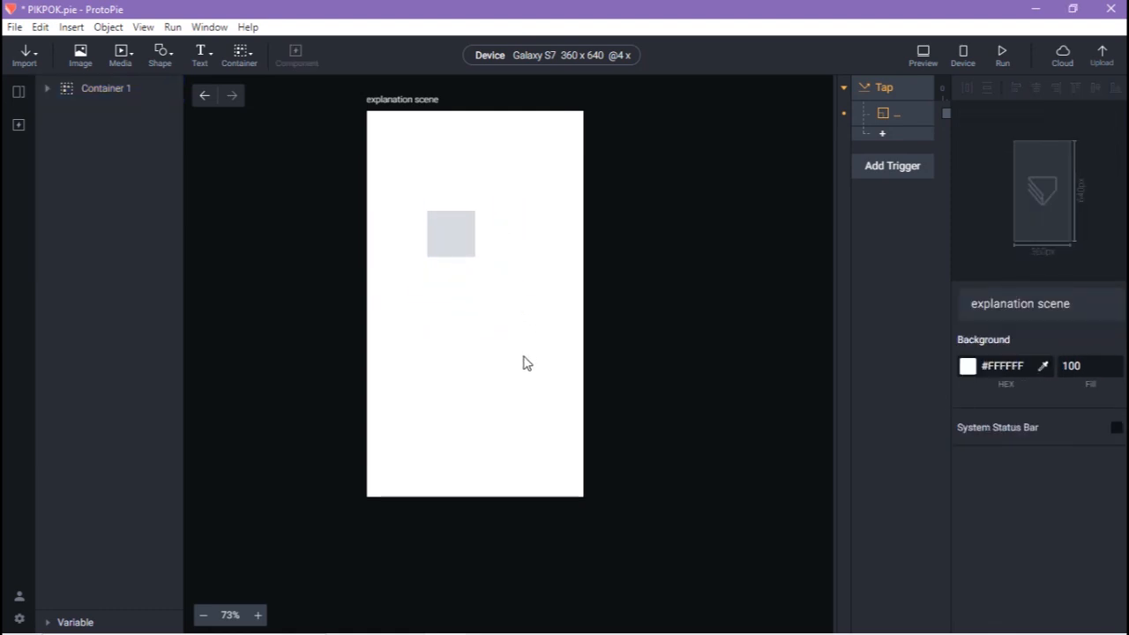
Delete the old container and rectangle, then draw a new plain container mid-scene
key("ctrl+a")
key("Delete")
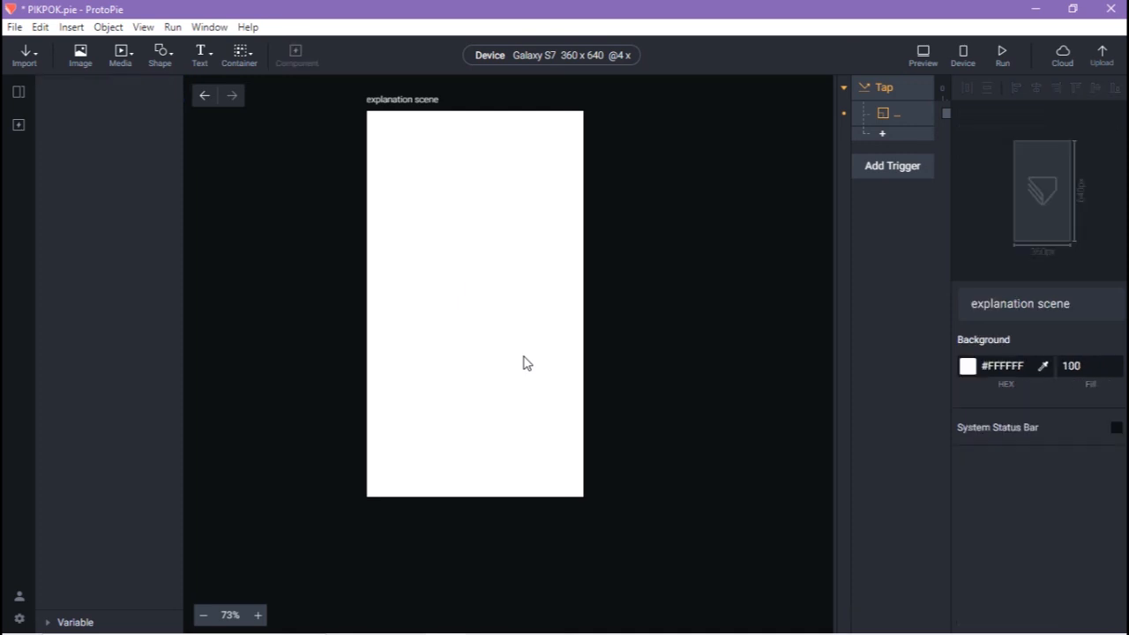
left_click(245, 59)
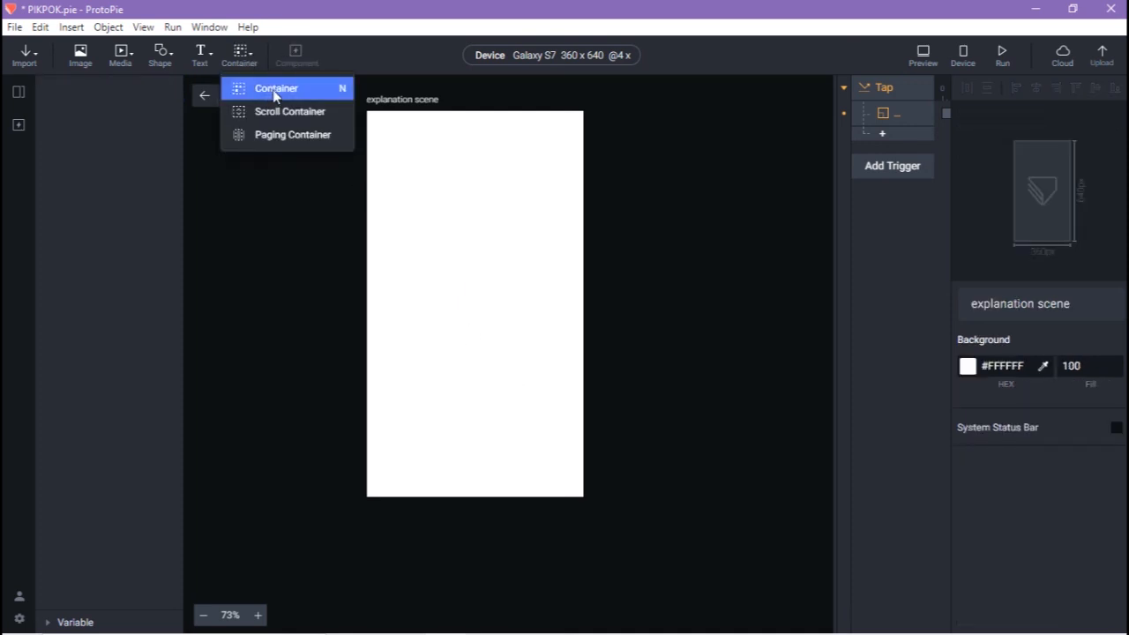
left_click(275, 90)
left_click_drag(427, 169, 517, 396)
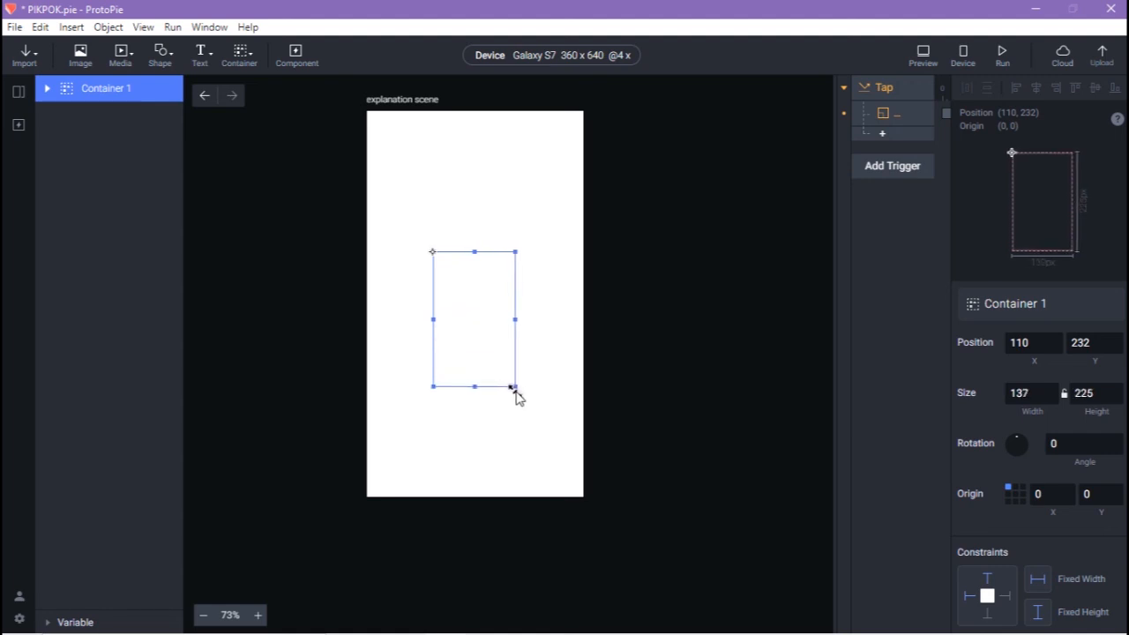
Add a 100×100 grey rectangle and move it down the scene's left edge
left_click(161, 56)
left_click(185, 90)
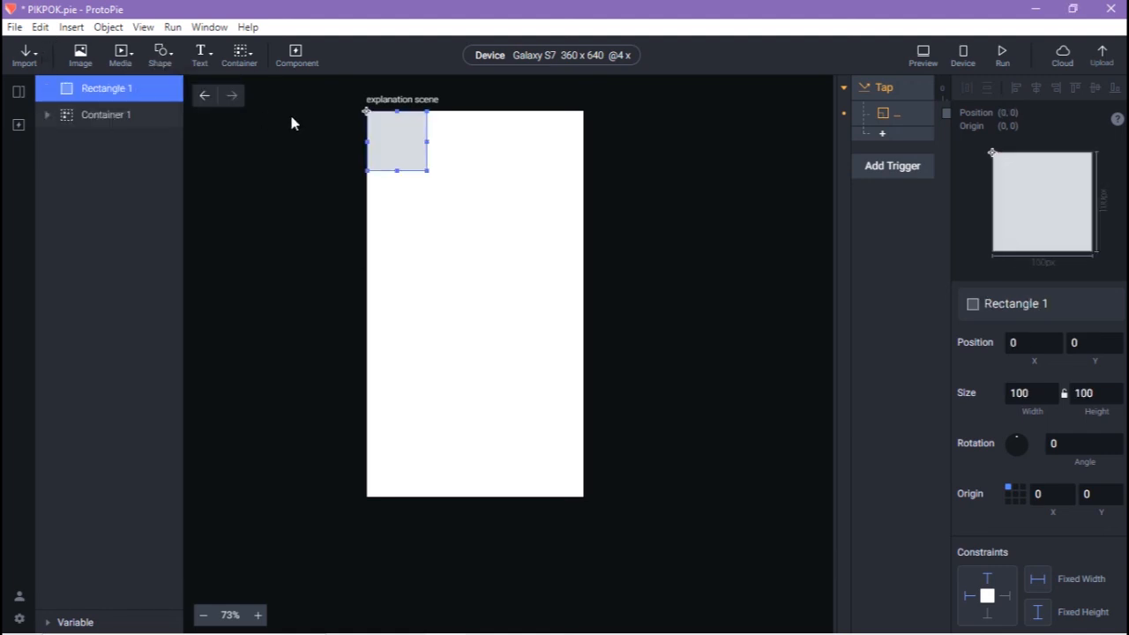
left_click_drag(406, 141, 565, 322)
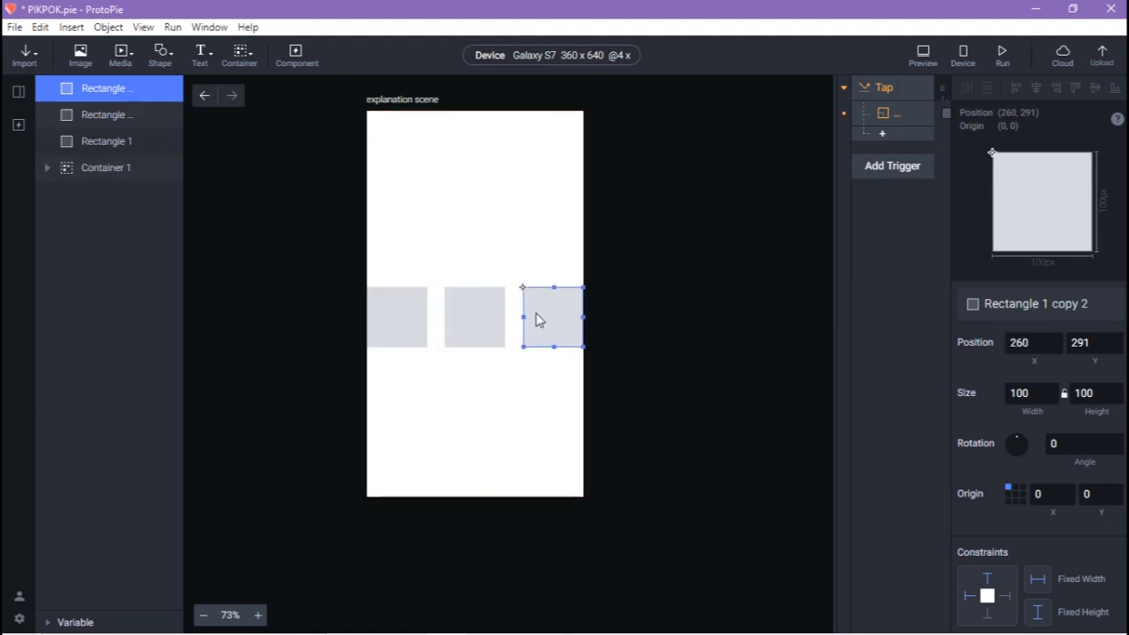
Move all three rectangles into Container 1, in a row at y 291 (x 0, 130, 260)
left_click(112, 142)
left_click(123, 92)
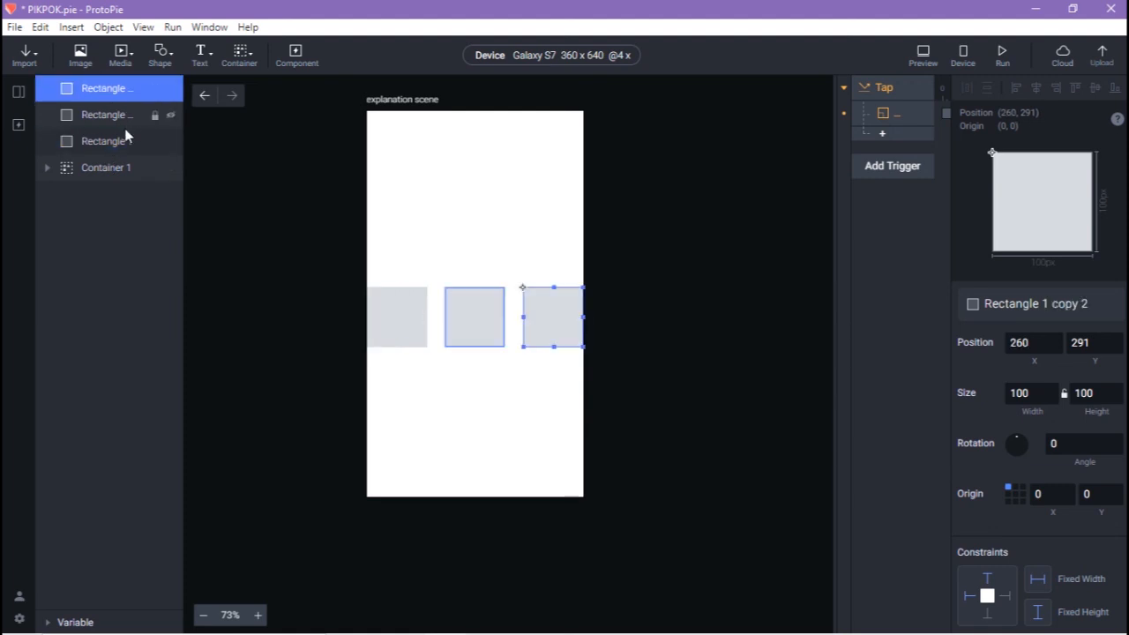
left_click(112, 148, "shift")
left_click_drag(132, 143, 114, 168)
left_click(642, 302)
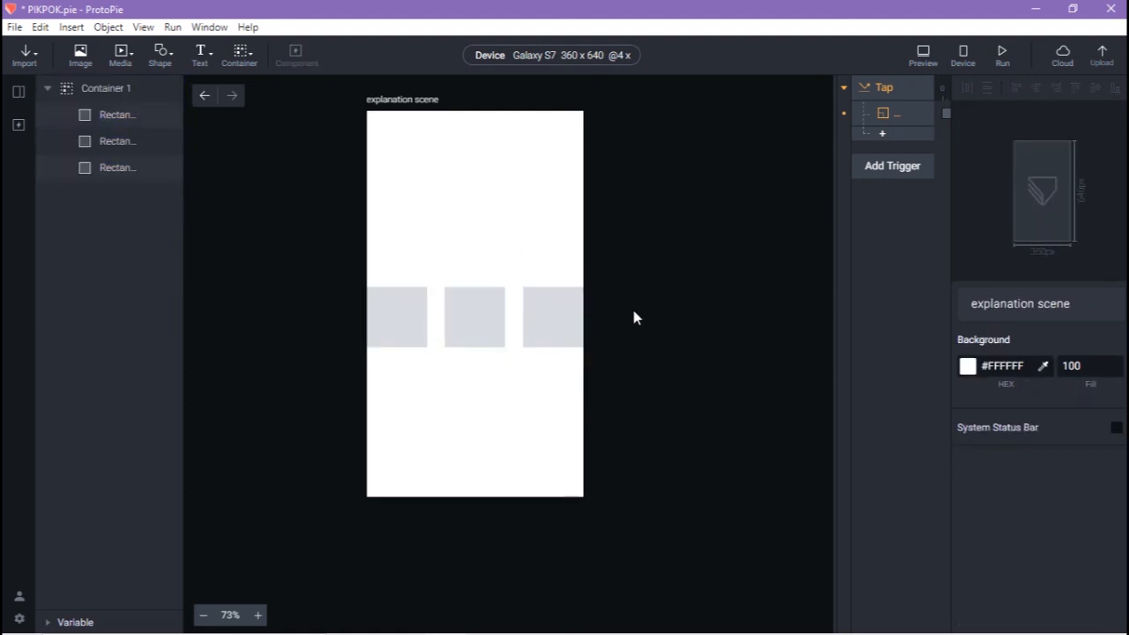
left_click(511, 325)
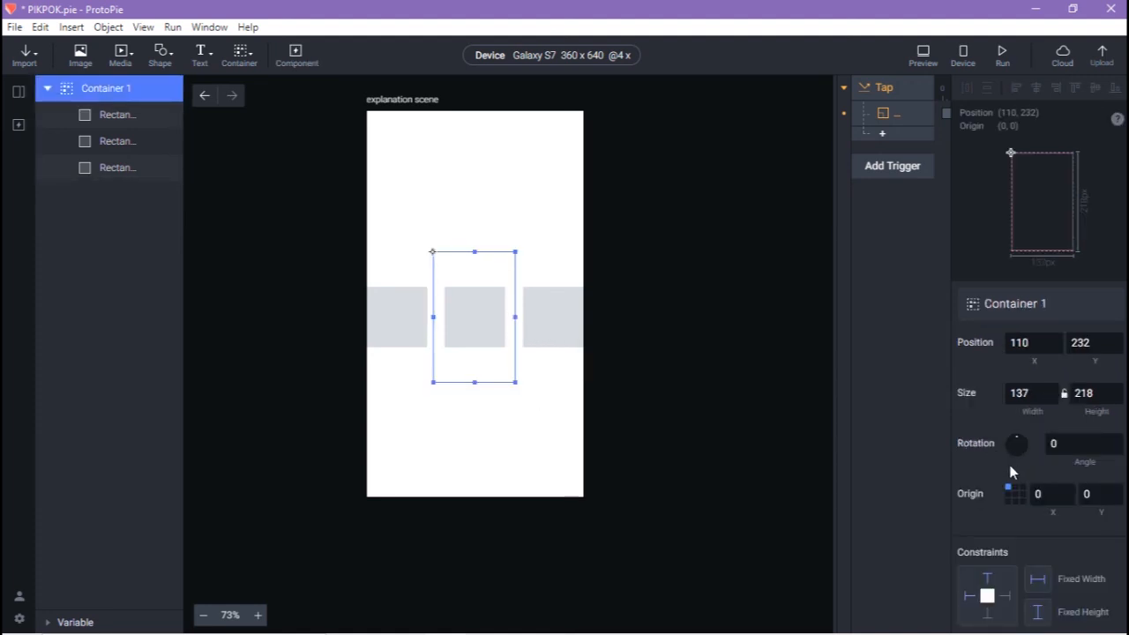
scroll(1011, 472, "down", 5)
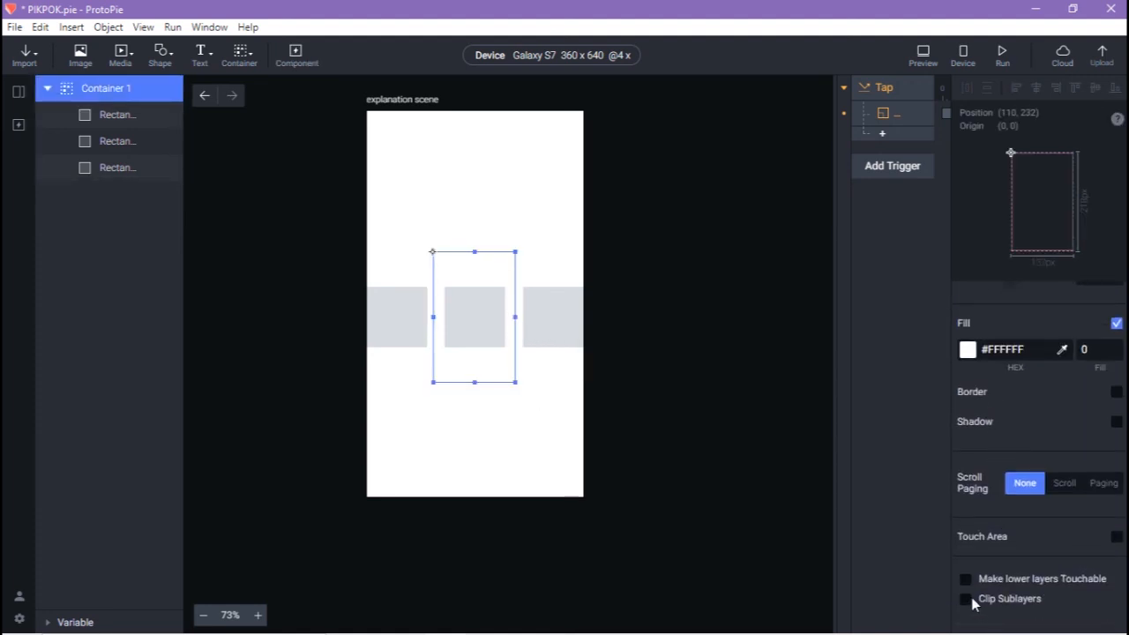
left_click(965, 600)
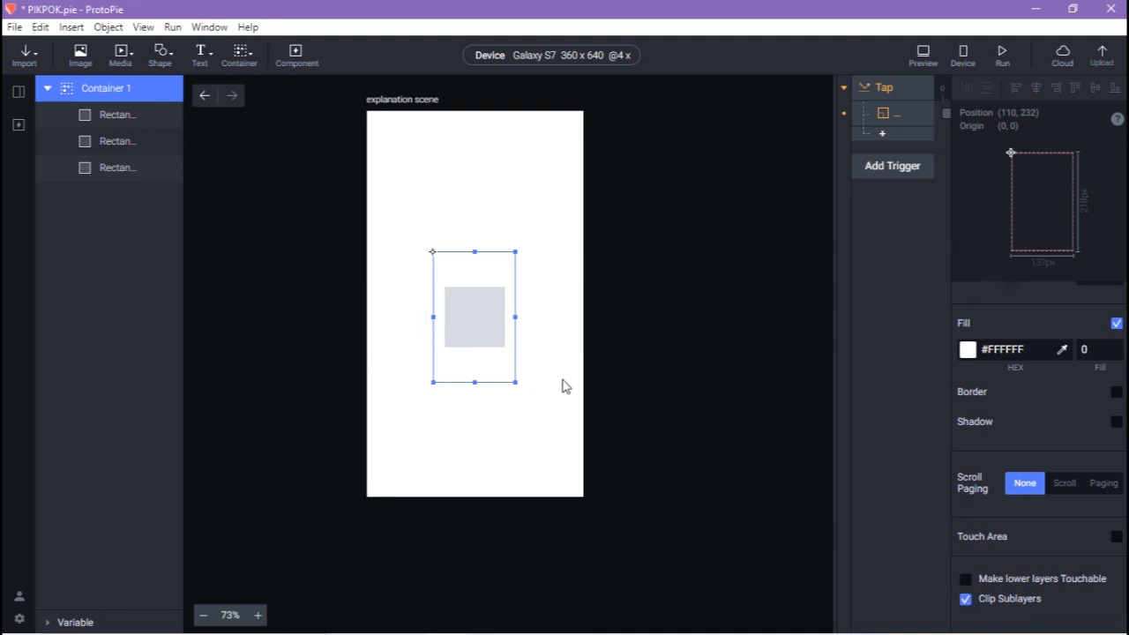
left_click(967, 602)
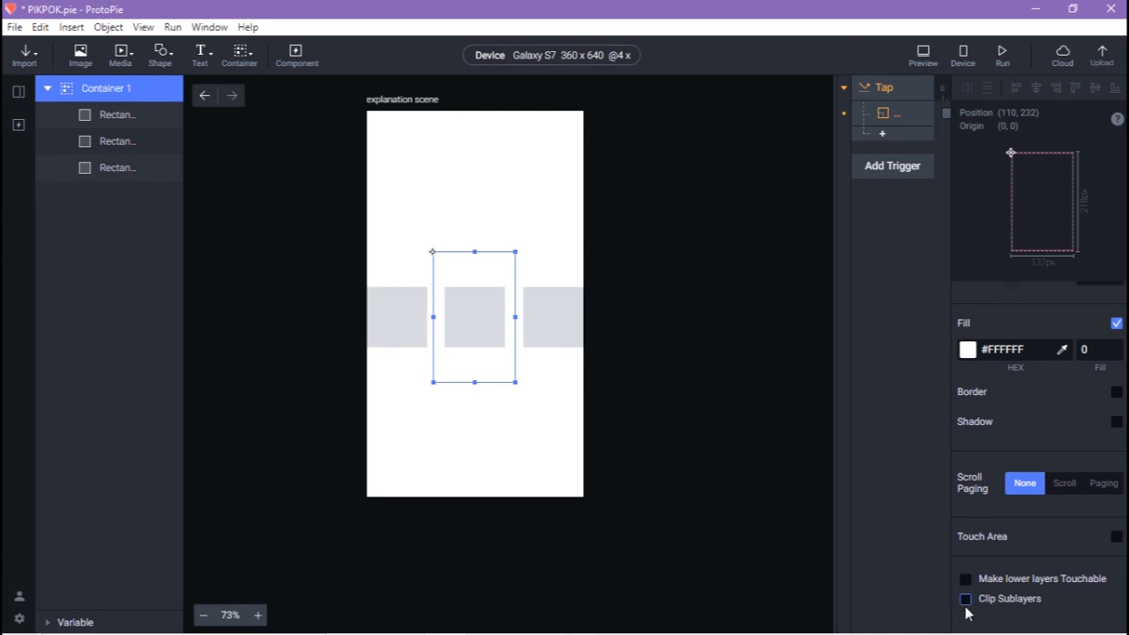